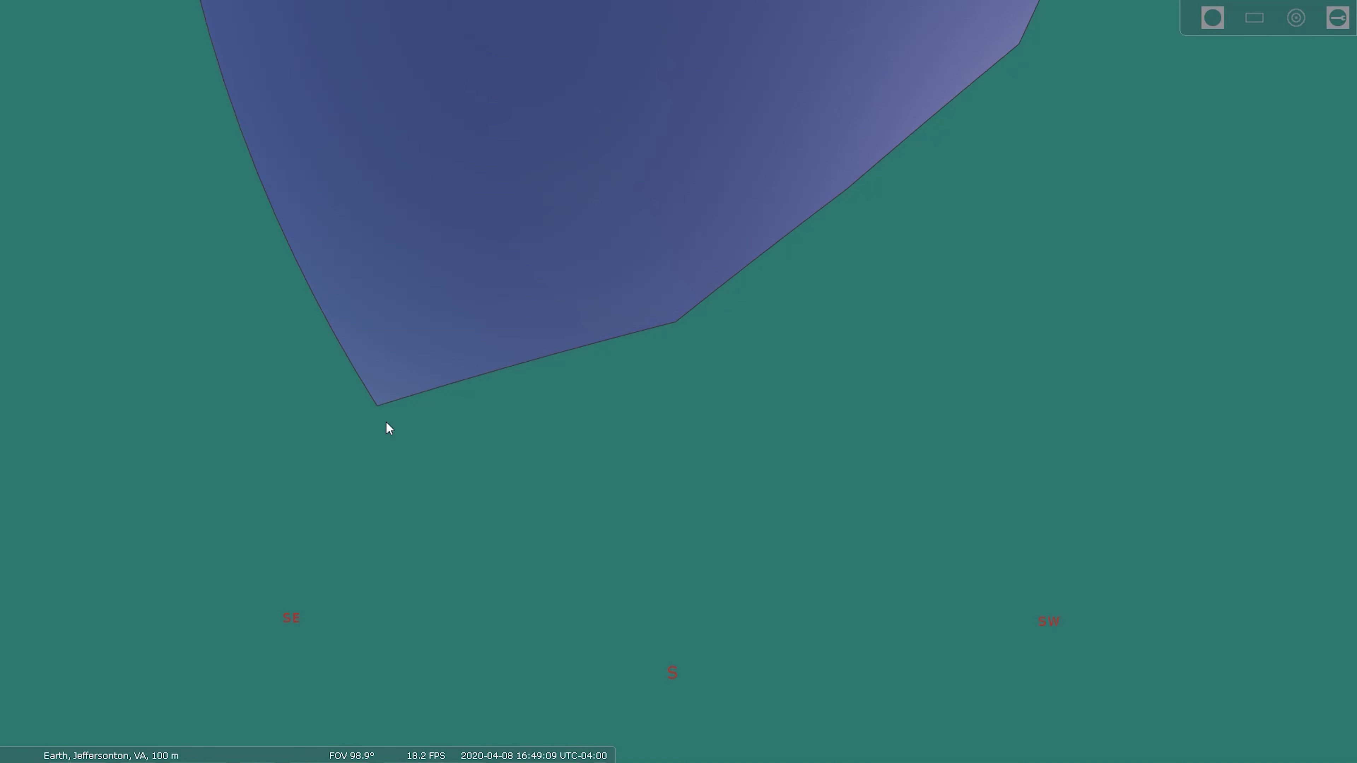
# Look around Stellarium's sky and plain green default ground by tilting, panning and zooming.
pyautogui.moveTo(856, 217); pyautogui.dragTo(210, 618)
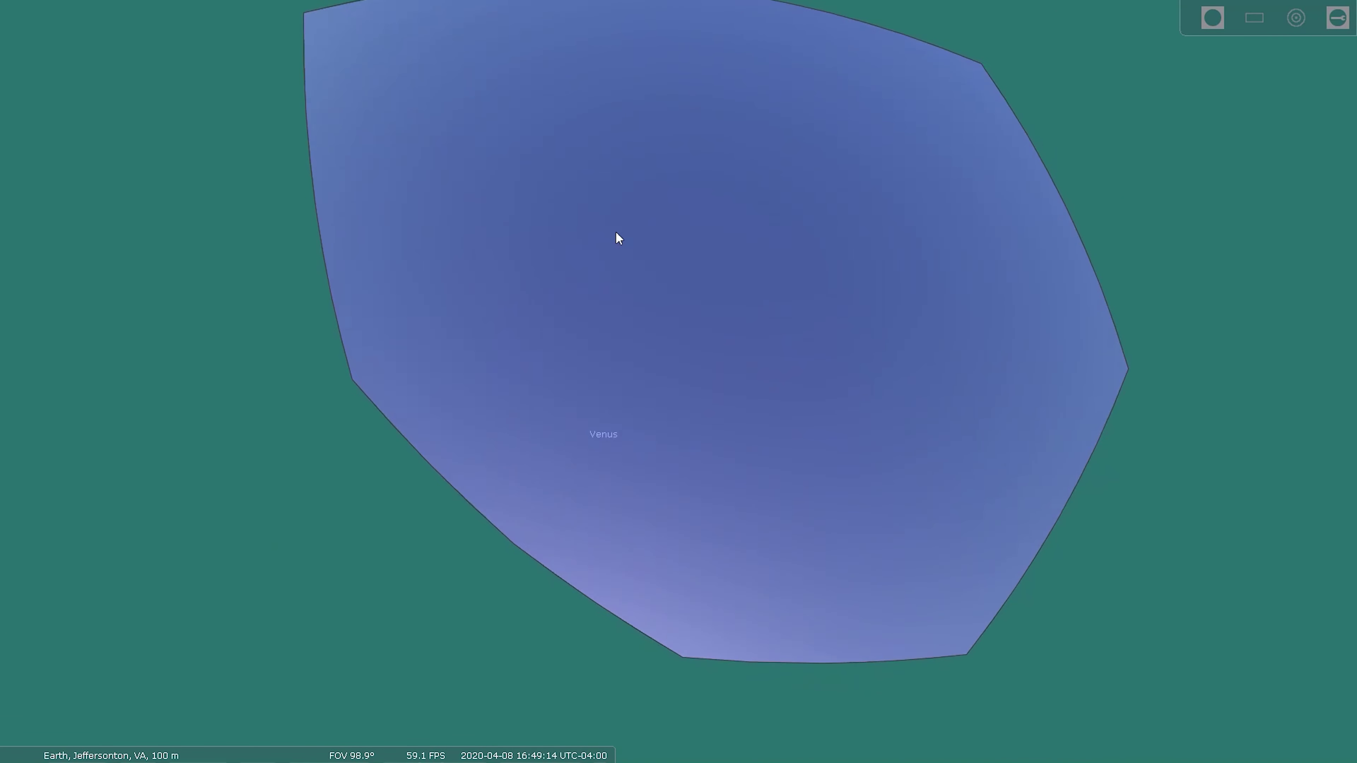
pyautogui.moveTo(627, 227); pyautogui.dragTo(696, 391)
pyautogui.scroll(5, 671, 472)
pyautogui.scroll(-10, 668, 468)
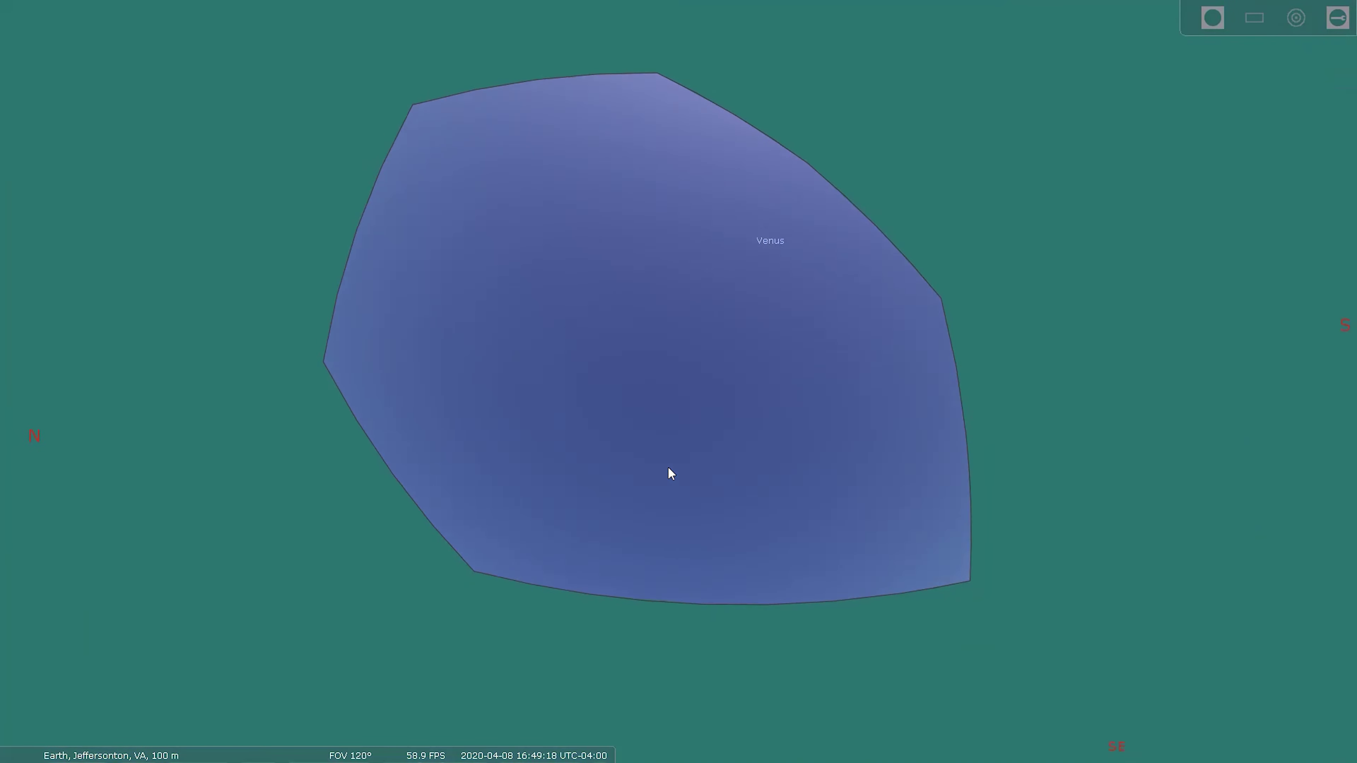
pyautogui.scroll(5, 668, 468)
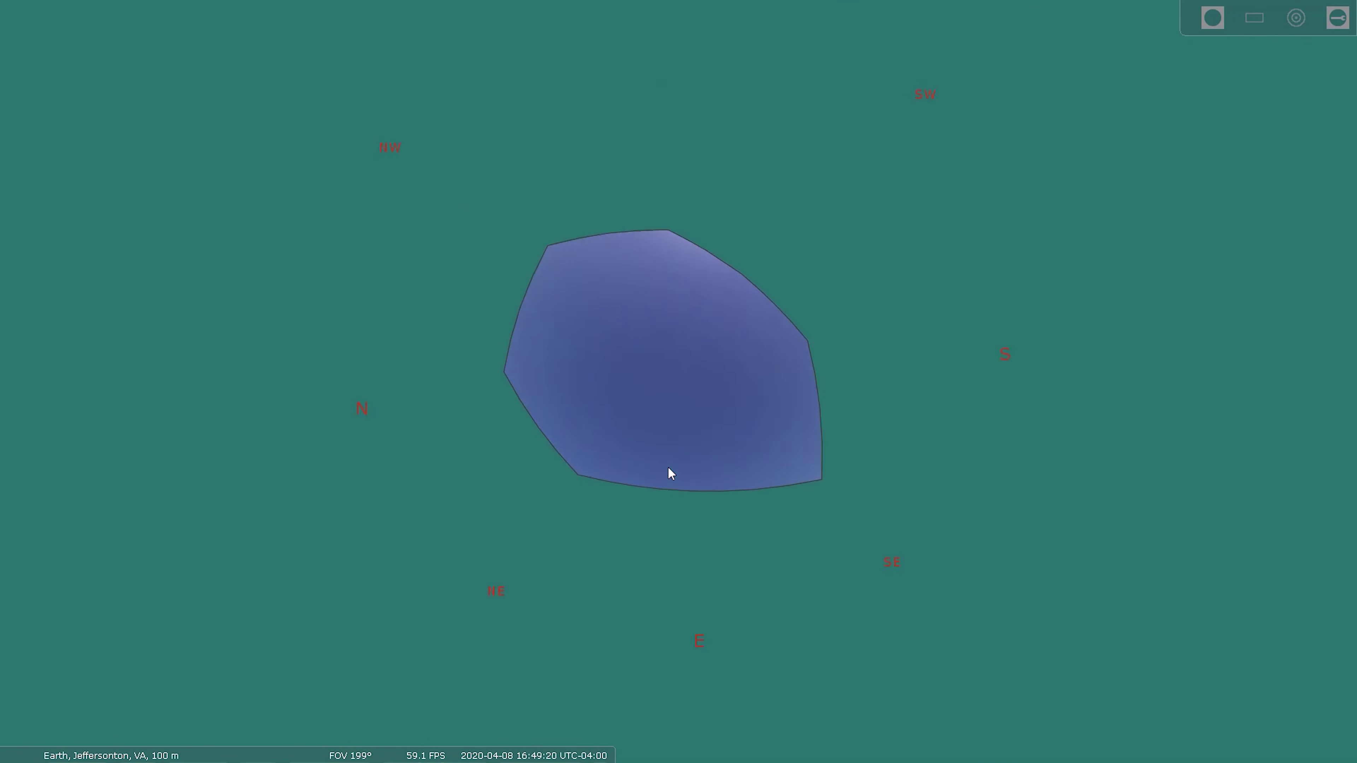
pyautogui.scroll(5, 668, 467)
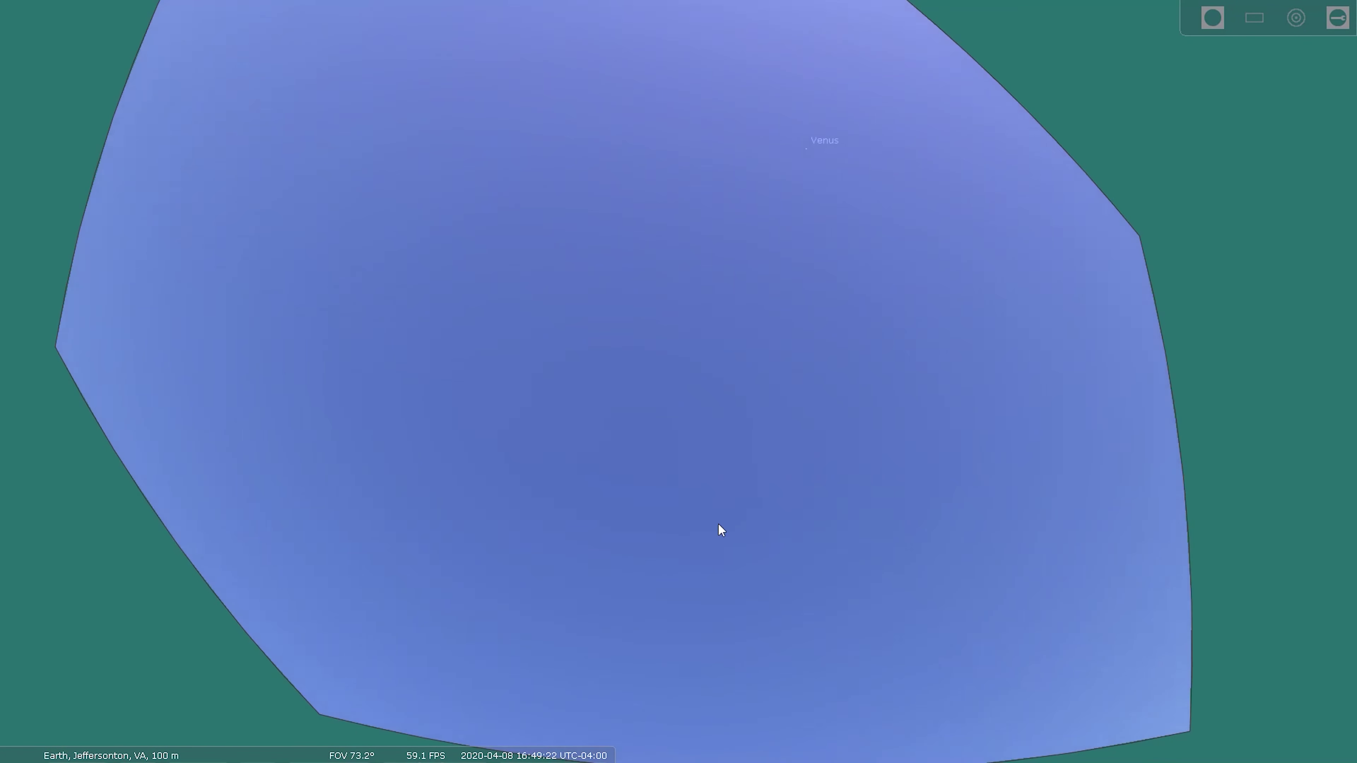
pyautogui.moveTo(751, 570); pyautogui.dragTo(496, 107)
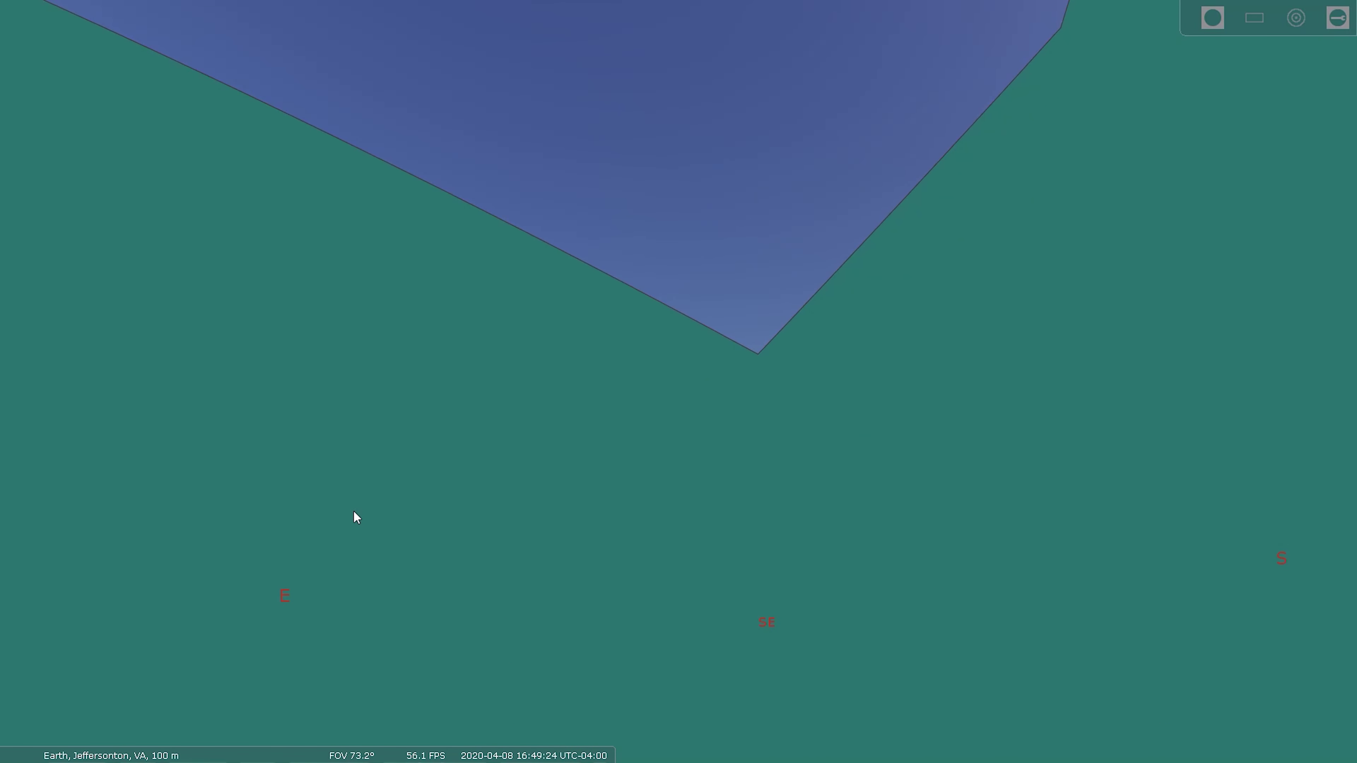
pyautogui.moveTo(860, 467); pyautogui.dragTo(765, 506)
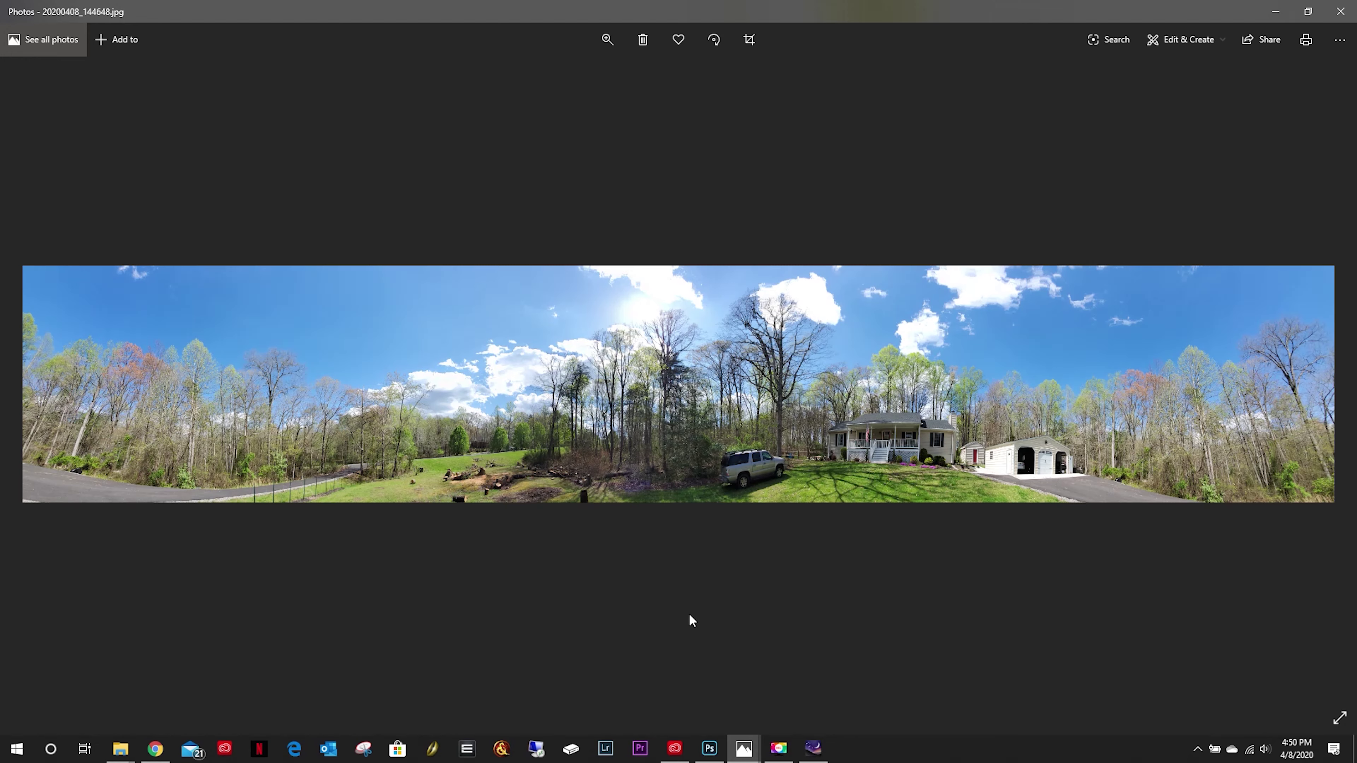
# Switch from the Photos panorama view over to Photoshop.
pyautogui.click(708, 748)
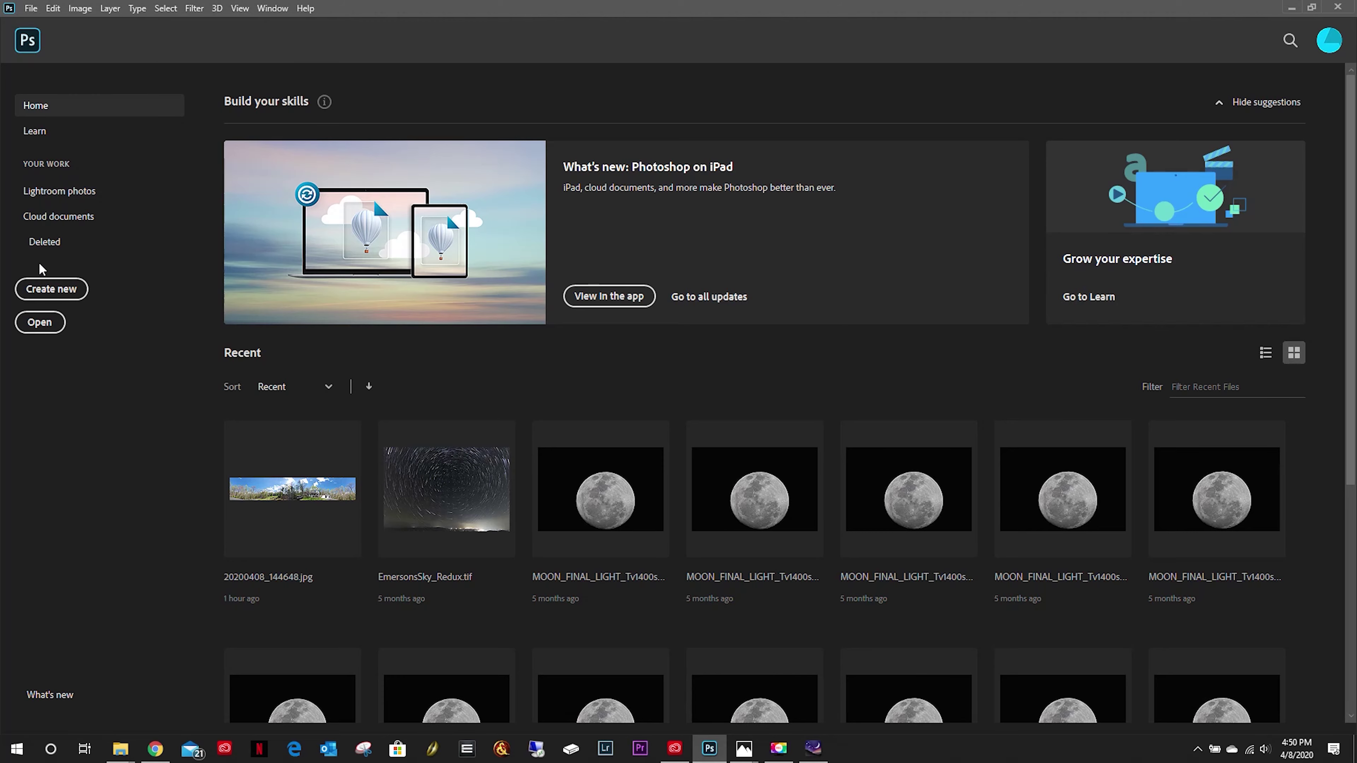
# Create a new 4096 × 2048 px, 300 ppi document with transparent background contents.
pyautogui.click(42, 293)
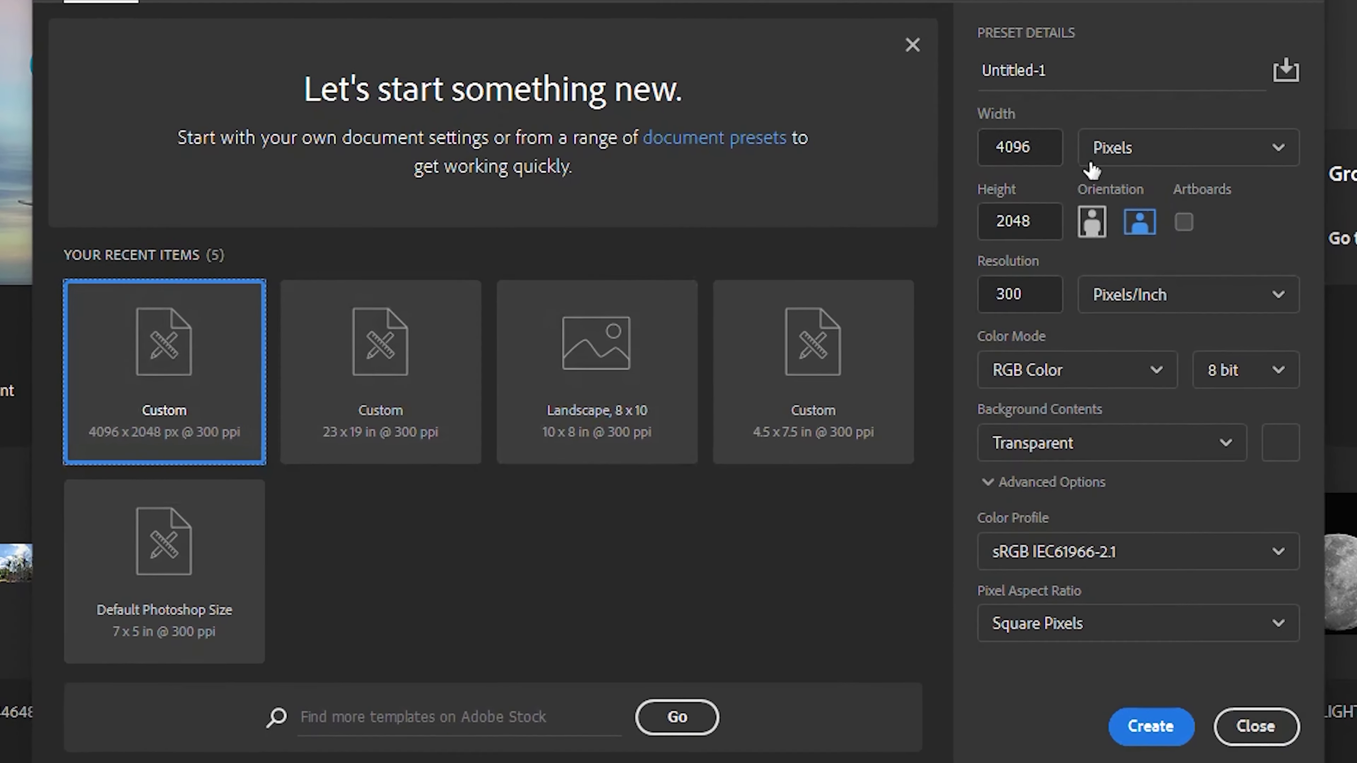
pyautogui.doubleClick(1050, 146)
pyautogui.moveTo(1057, 219); pyautogui.dragTo(959, 225)
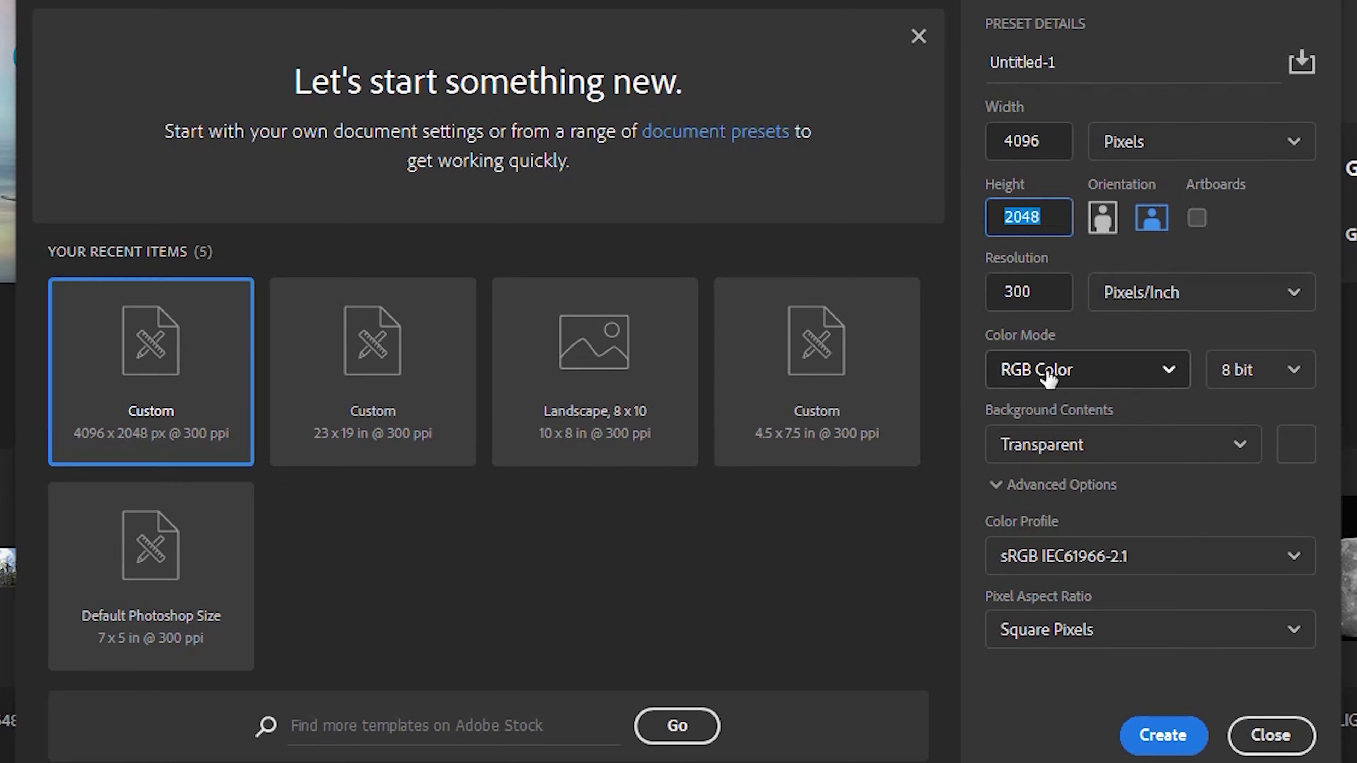
pyautogui.click(1126, 448)
pyautogui.click(1139, 455)
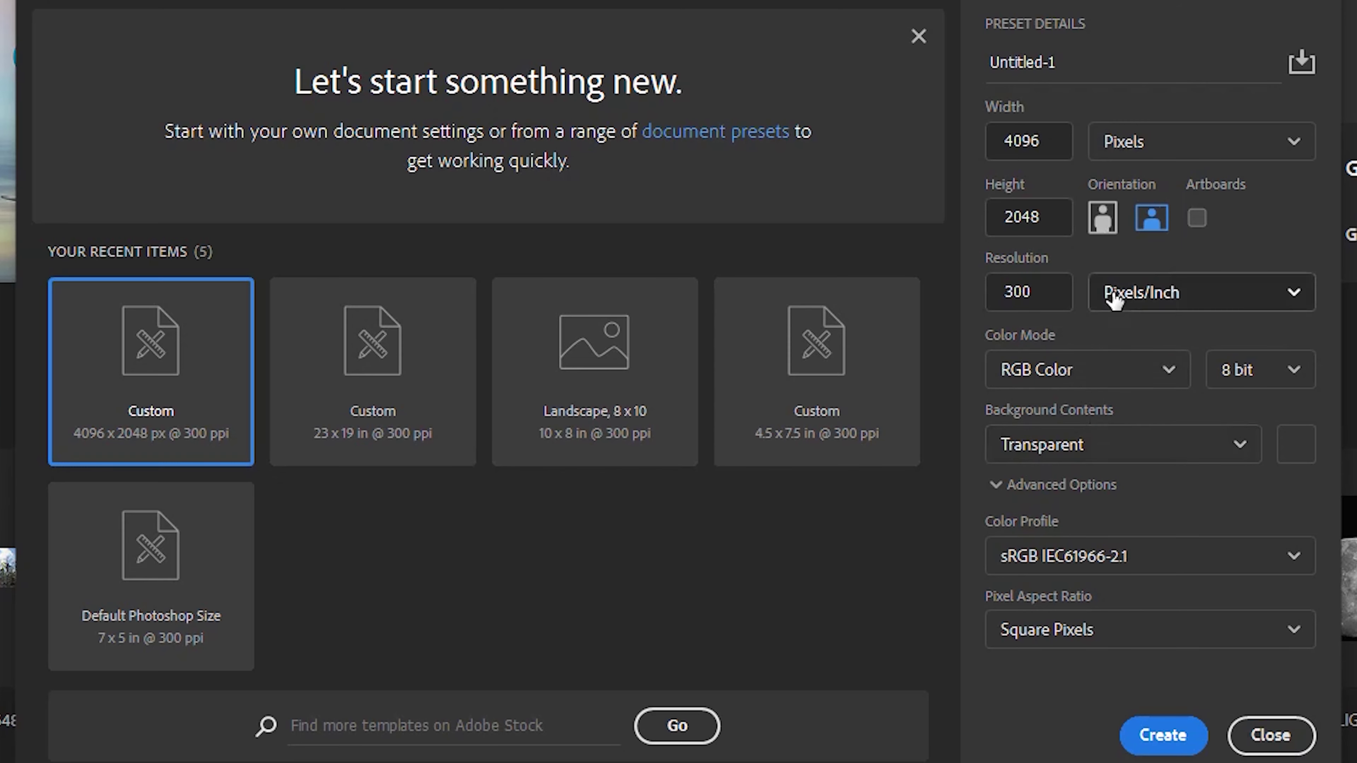
pyautogui.click(1160, 736)
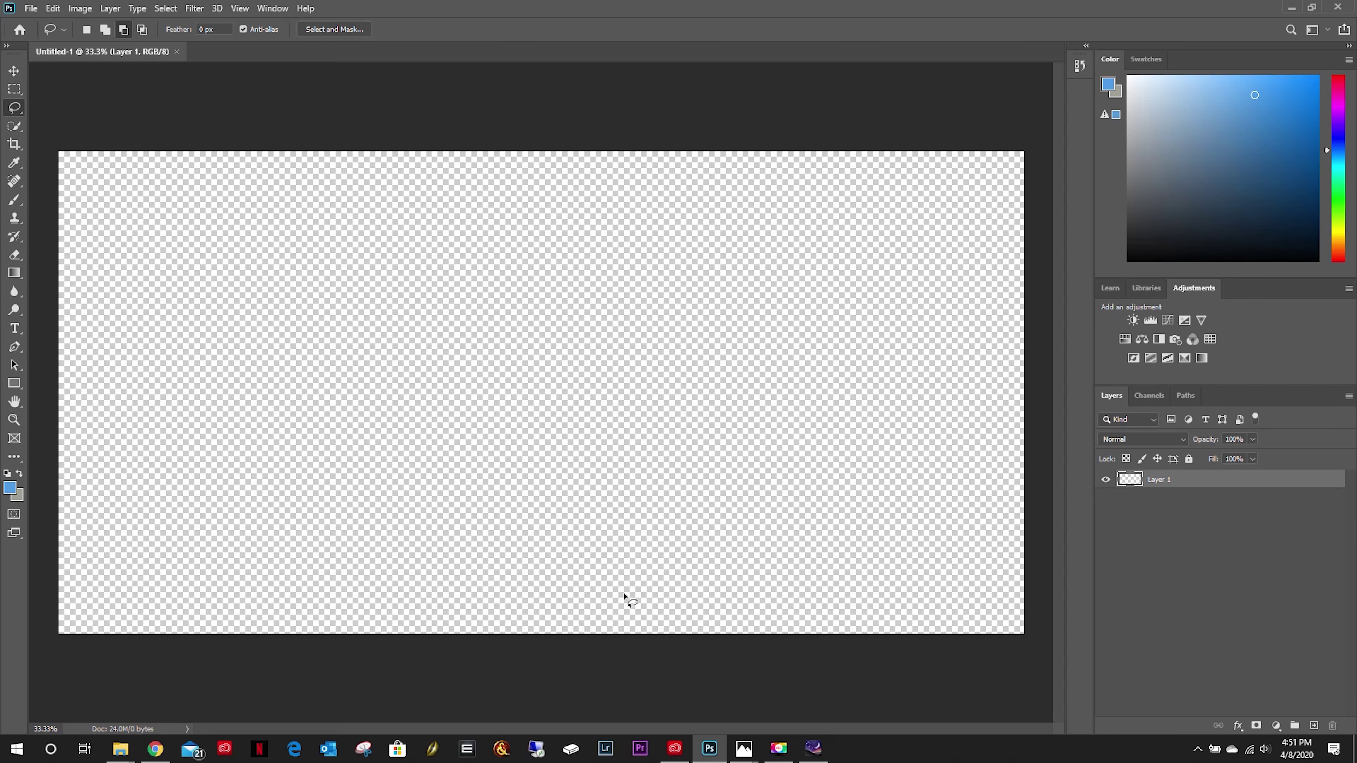
# Place 20200408_144648.jpg from File Explorer, raise it above centre across the full width, and commit.
pyautogui.moveTo(121, 750)
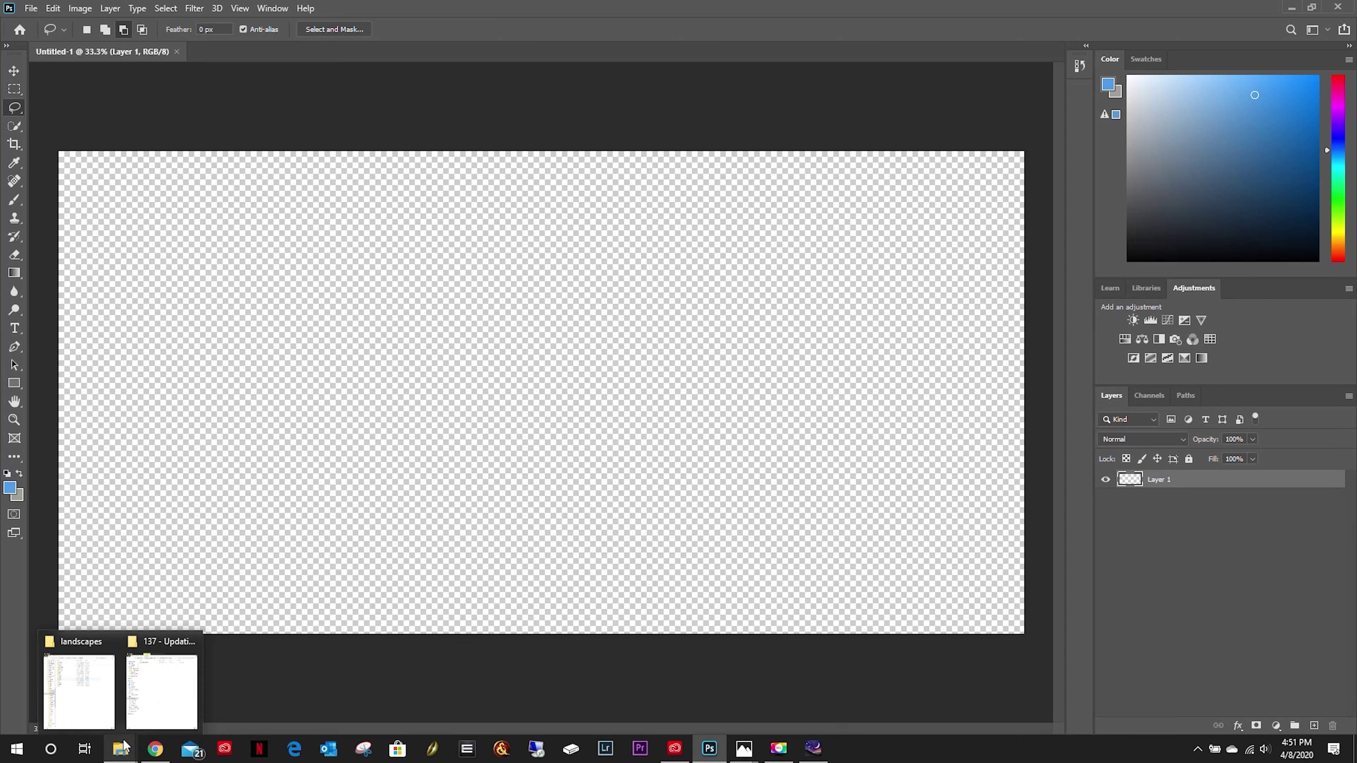
pyautogui.click(160, 690)
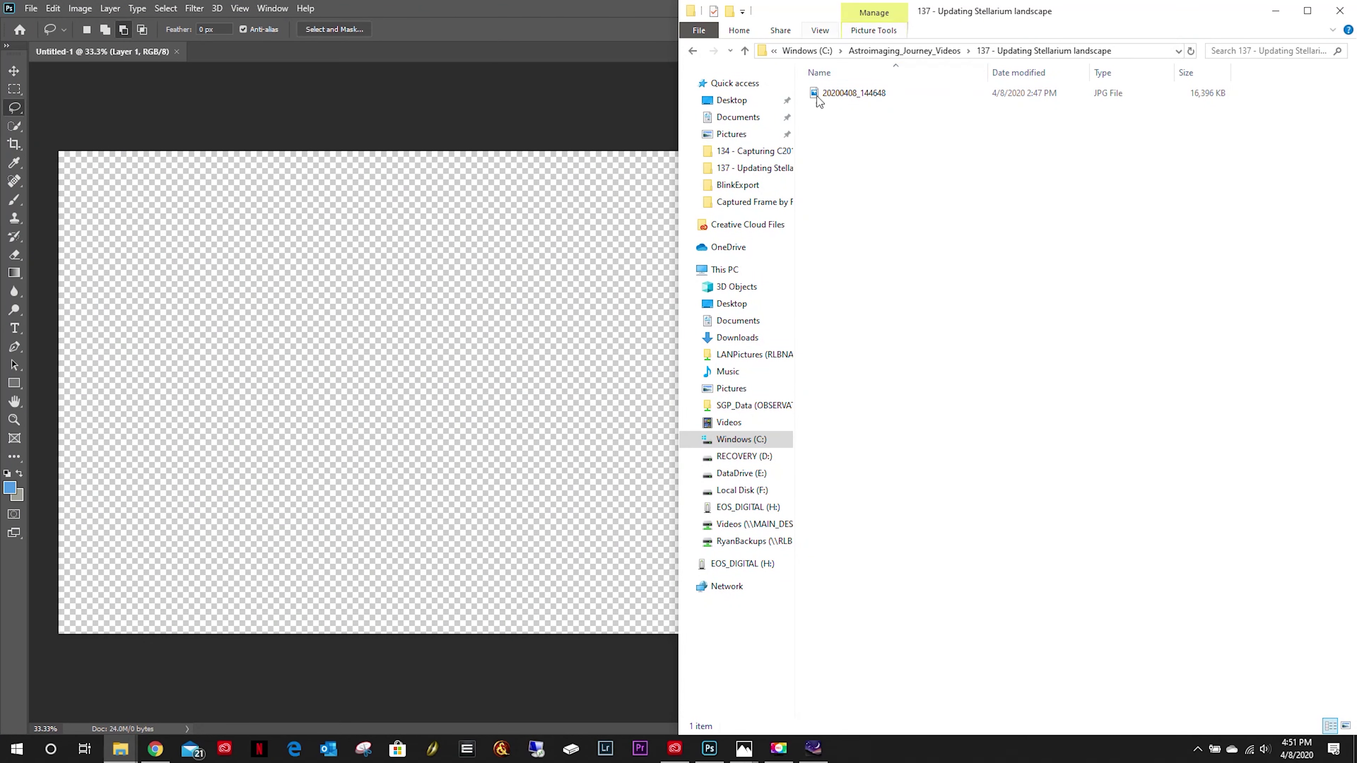
pyautogui.moveTo(856, 92); pyautogui.dragTo(467, 349)
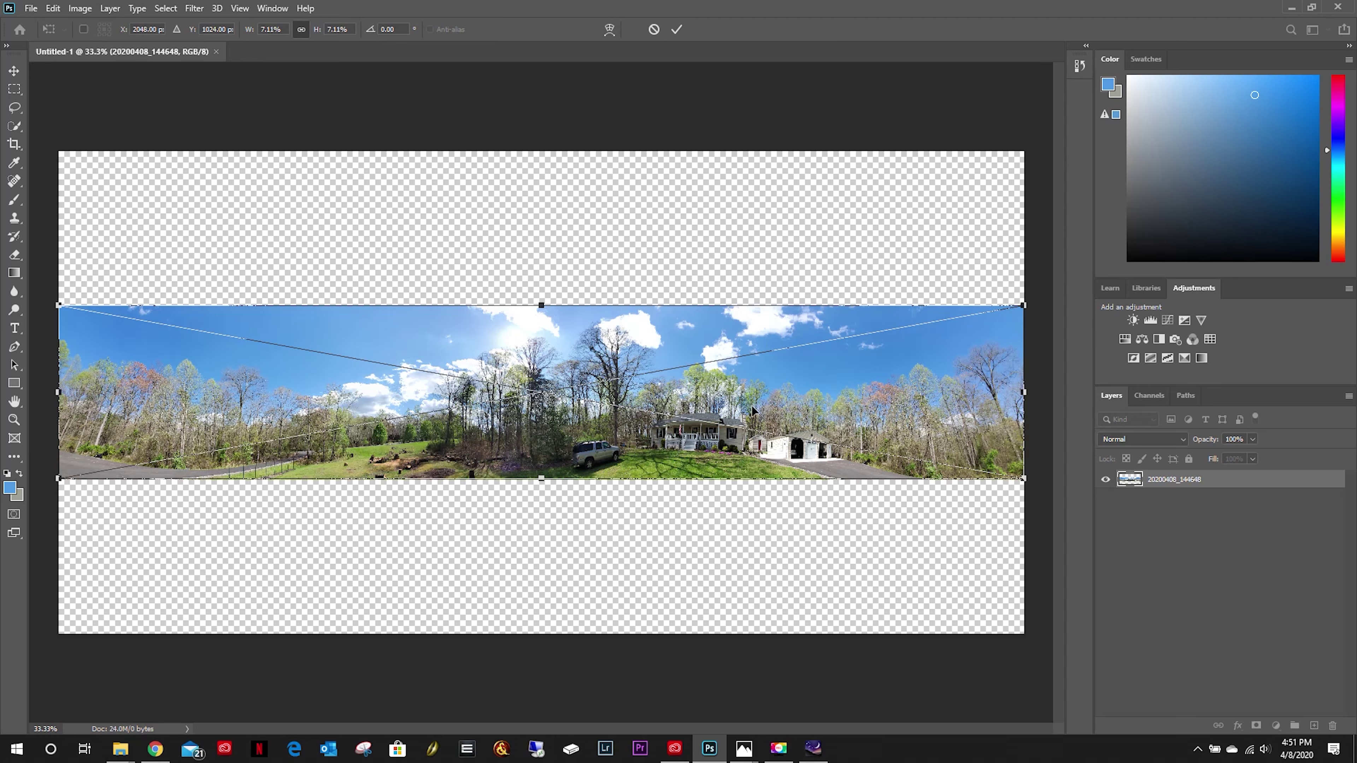
pyautogui.moveTo(687, 453); pyautogui.dragTo(684, 393)
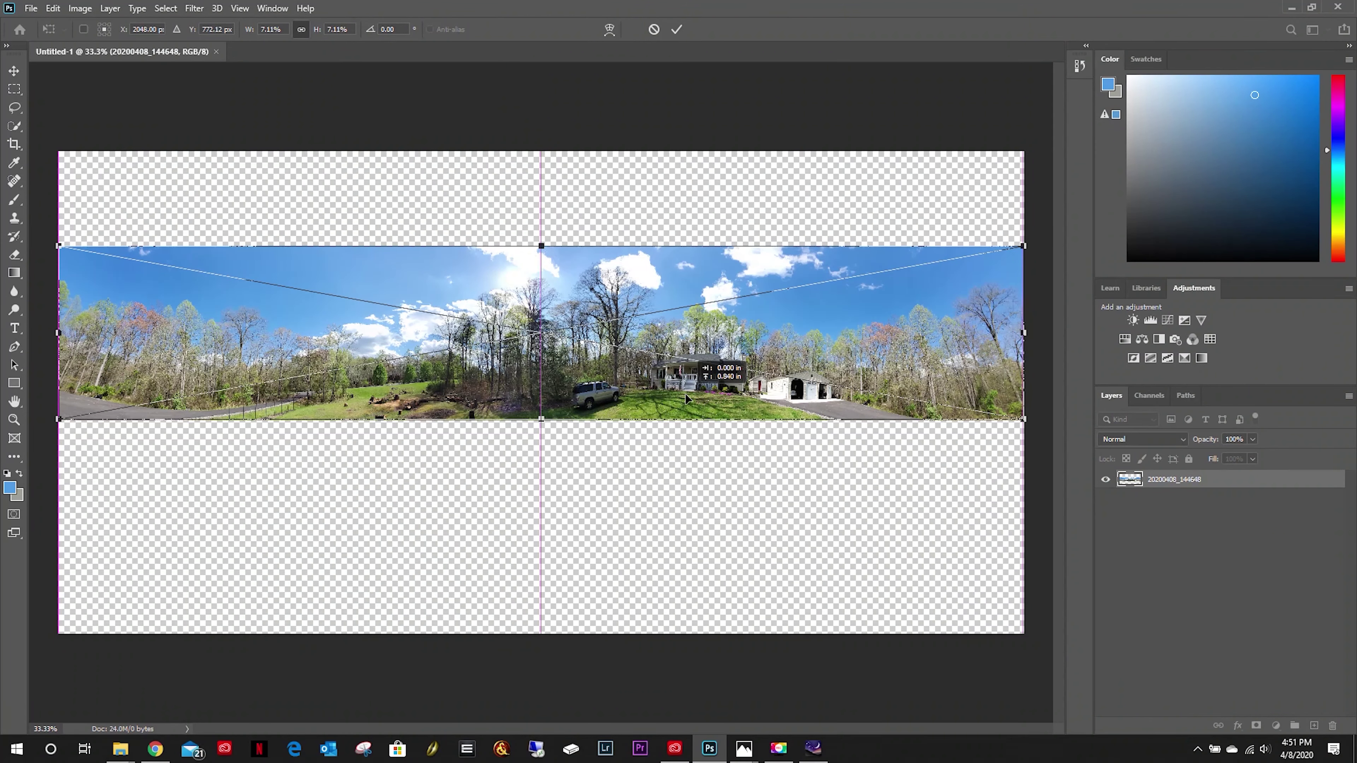
pyautogui.moveTo(685, 394); pyautogui.dragTo(685, 393)
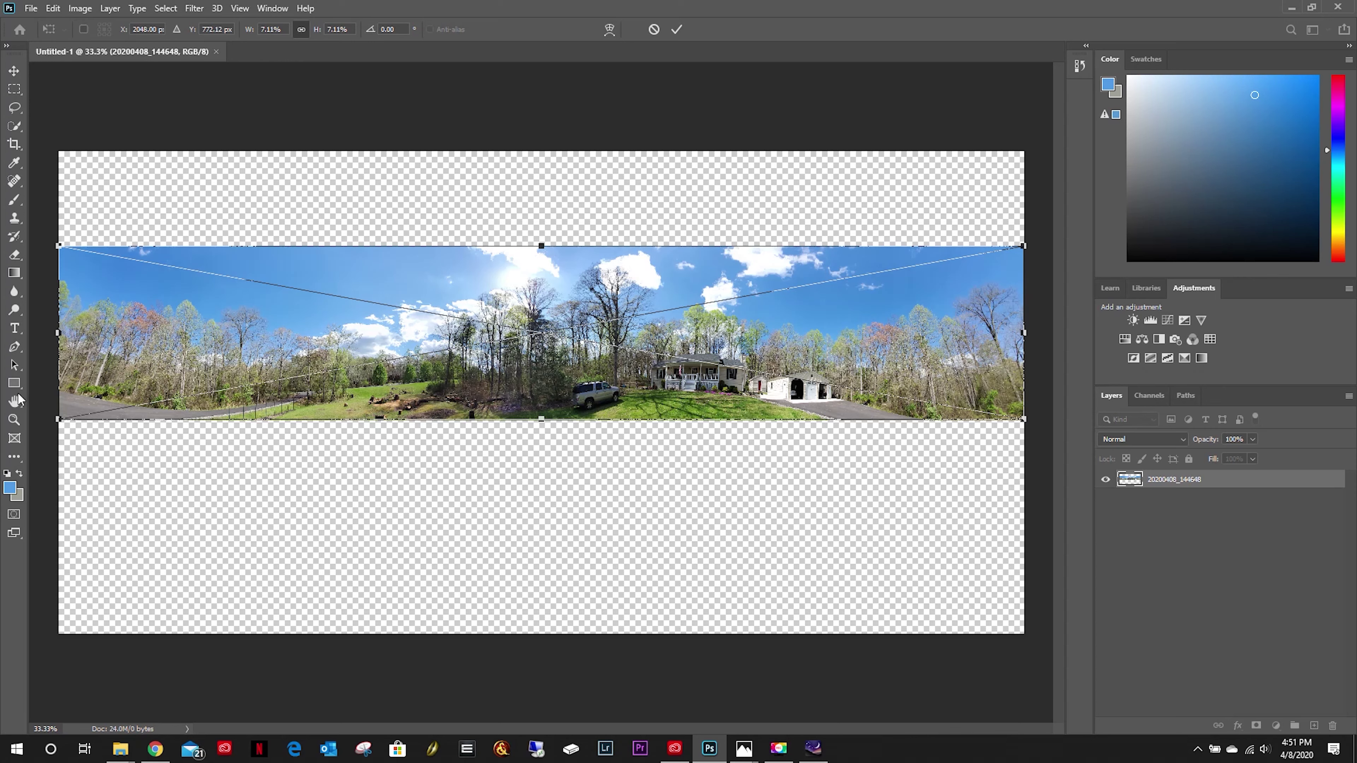
pyautogui.click(15, 365)
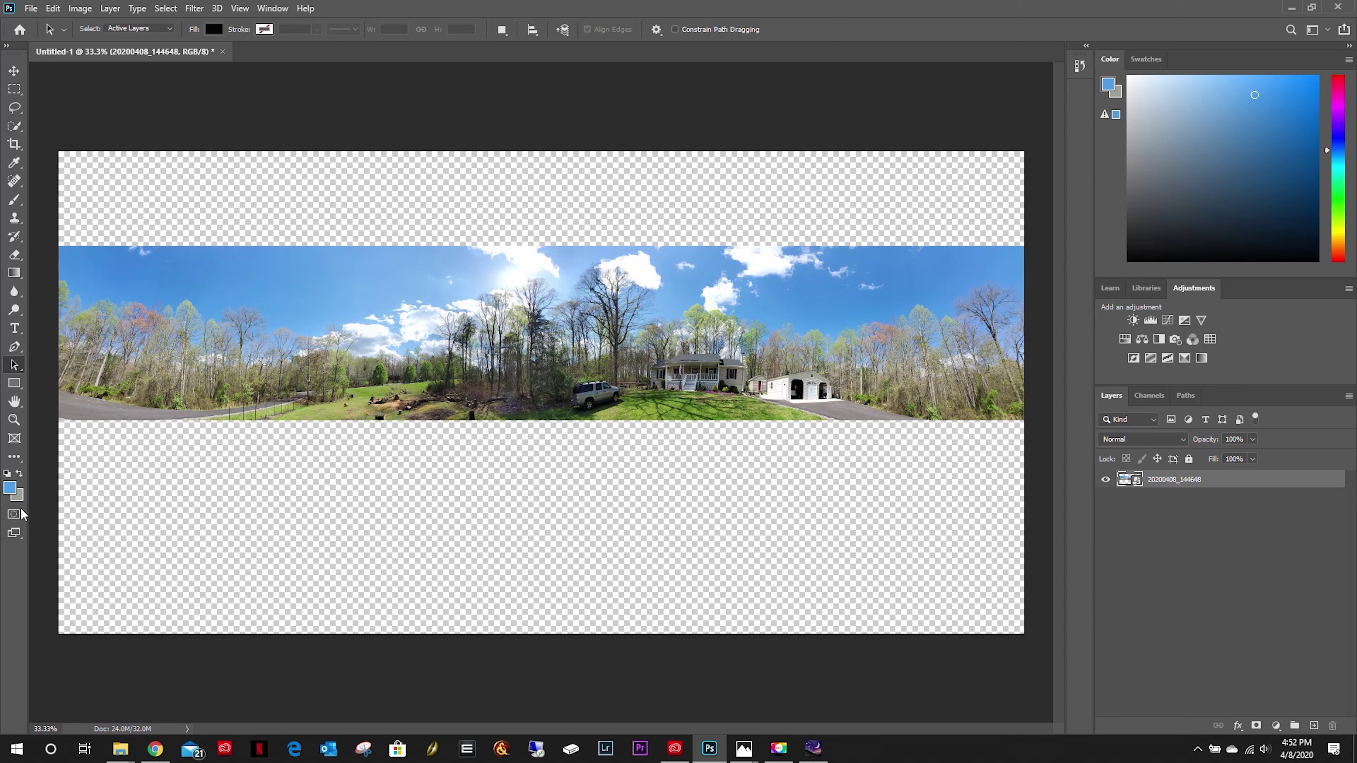
# Draw a black (#000000) rectangle over the lower part of the canvas.
pyautogui.click(15, 383)
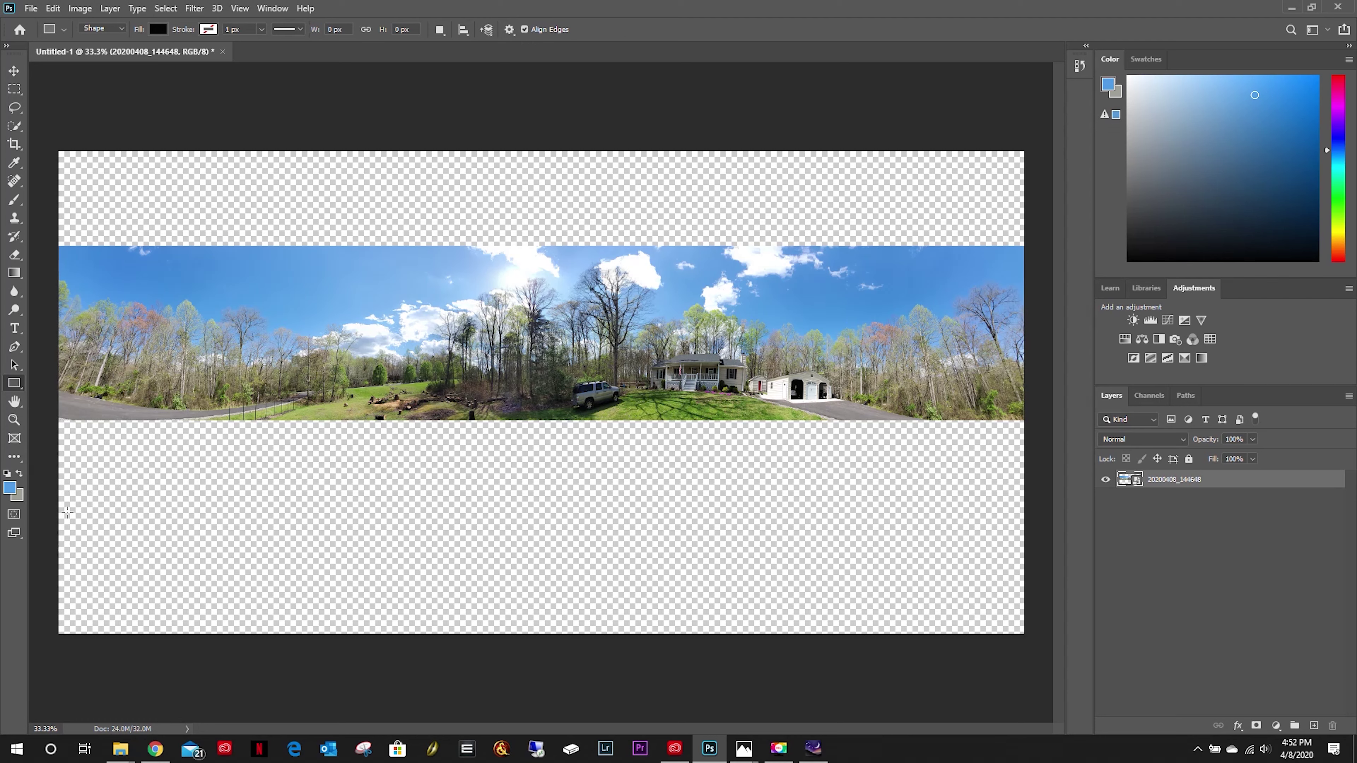
pyautogui.click(10, 489)
pyautogui.write('000000')
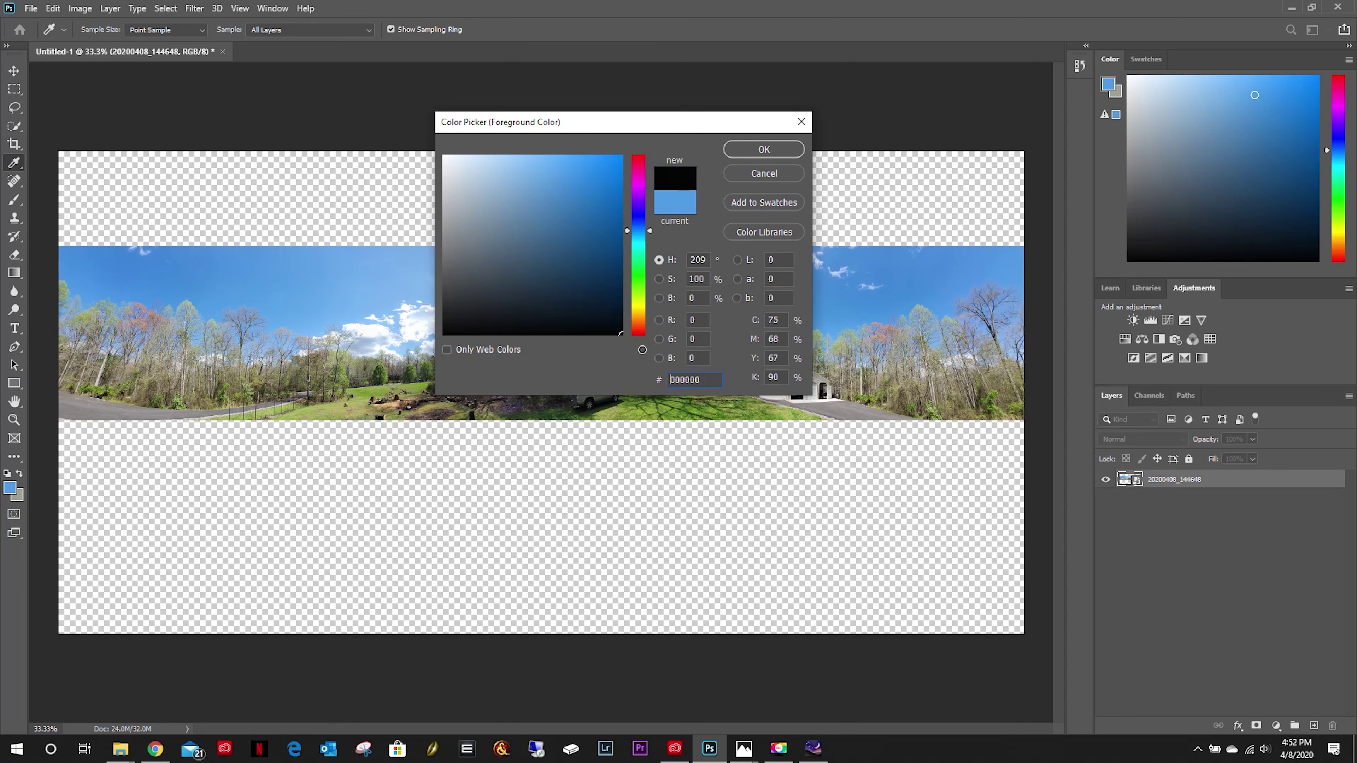
pyautogui.click(764, 149)
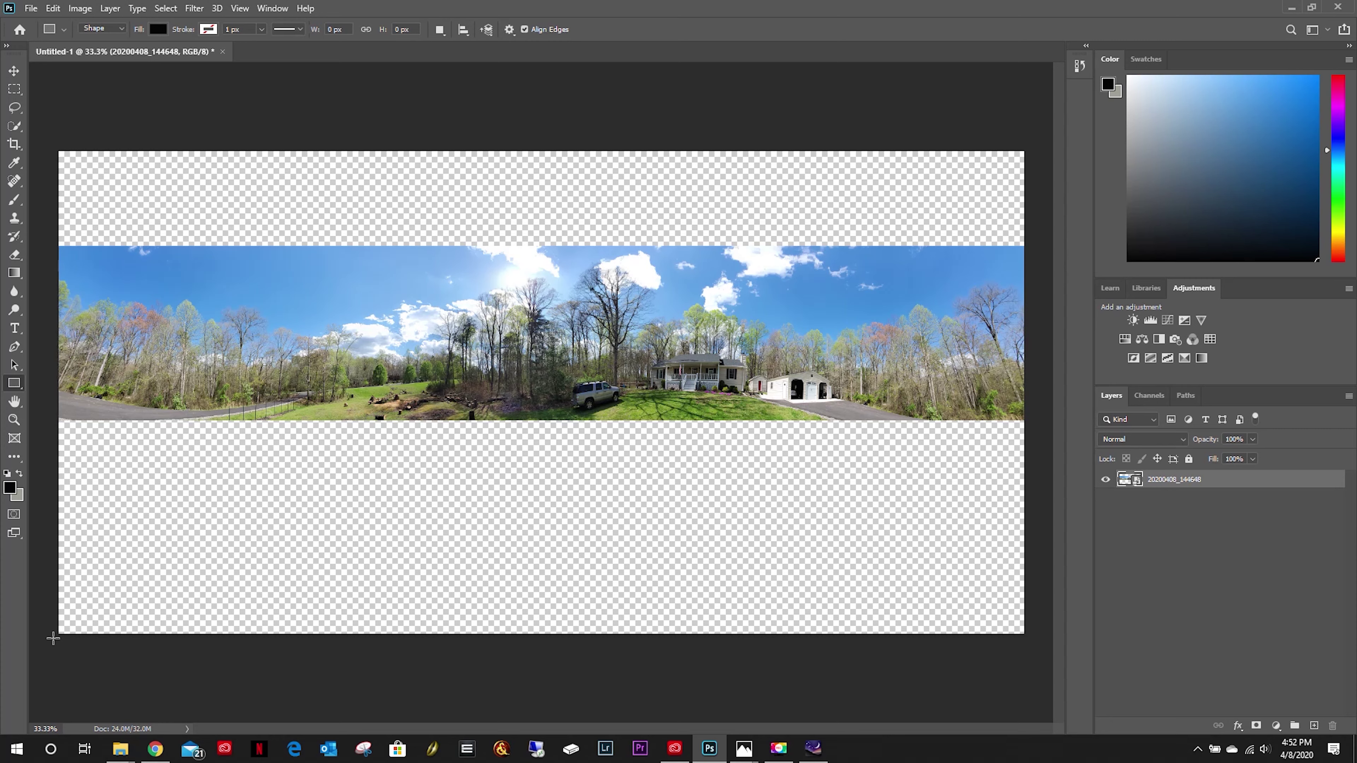
pyautogui.moveTo(53, 638); pyautogui.dragTo(1041, 420)
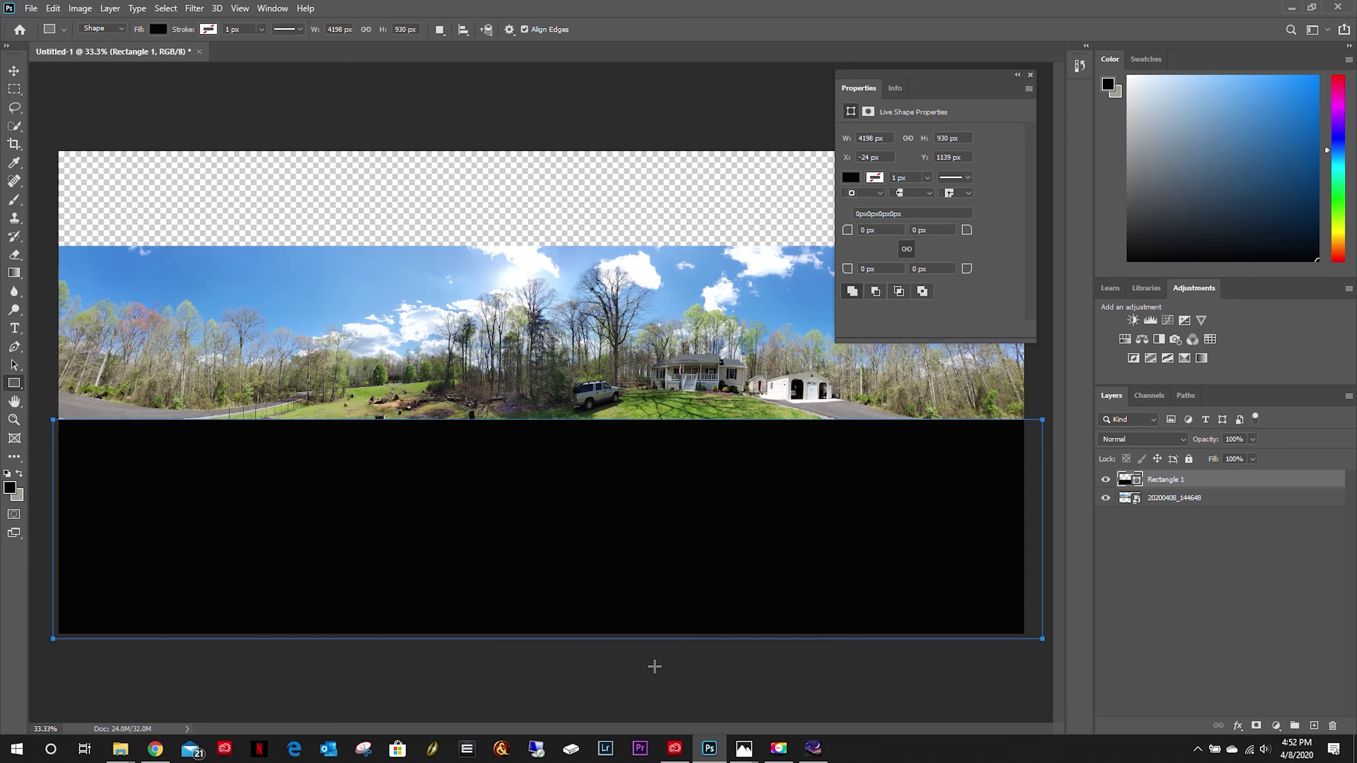
# Dismiss the rectangle settings, close Properties, and select the 20200408_144648 layer.
pyautogui.click(730, 614)
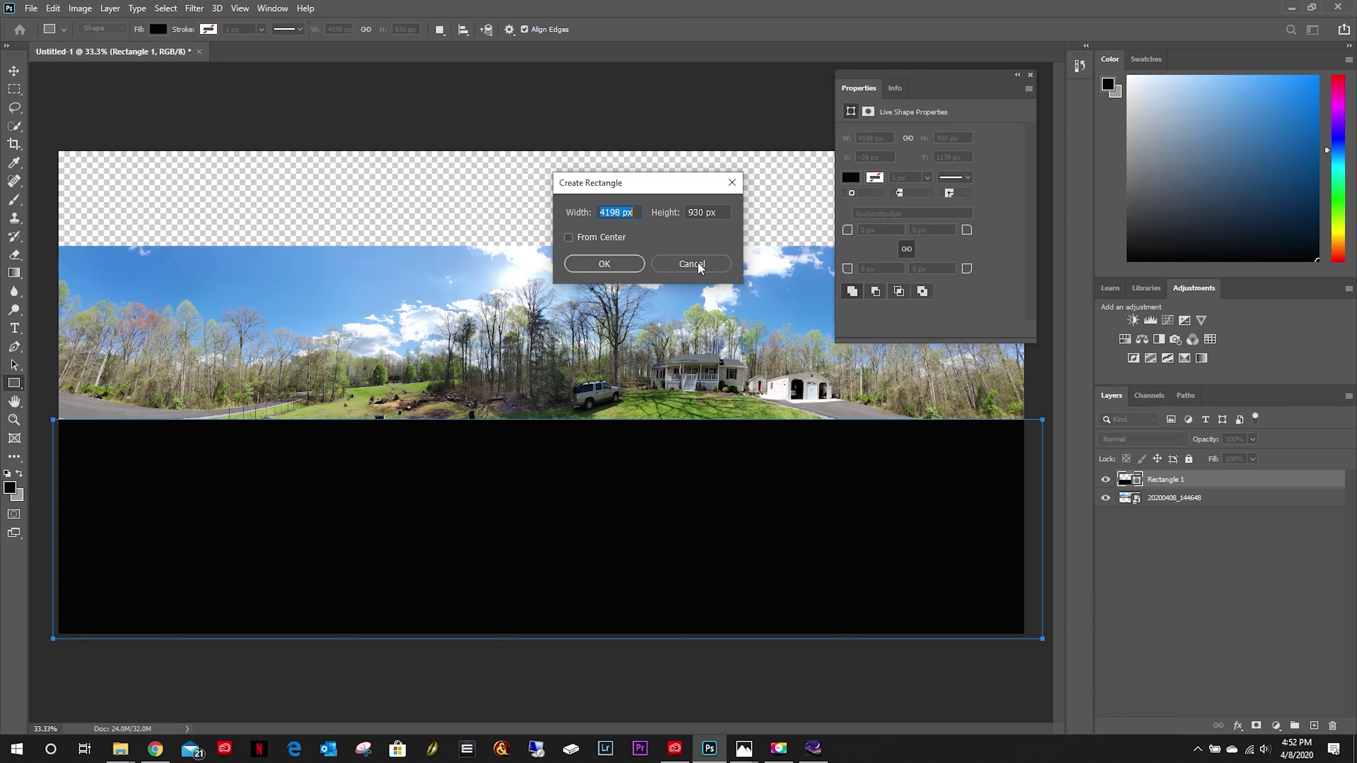
pyautogui.click(706, 266)
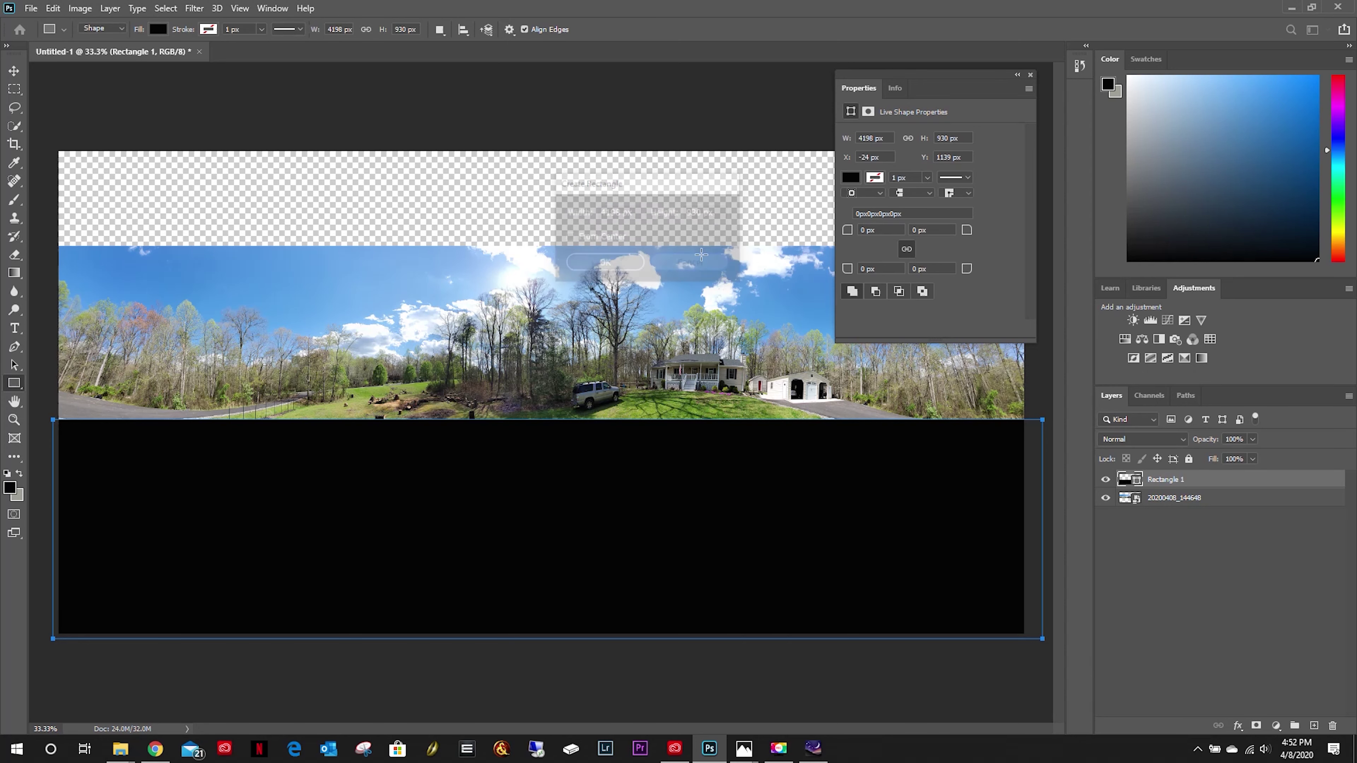
pyautogui.click(1031, 75)
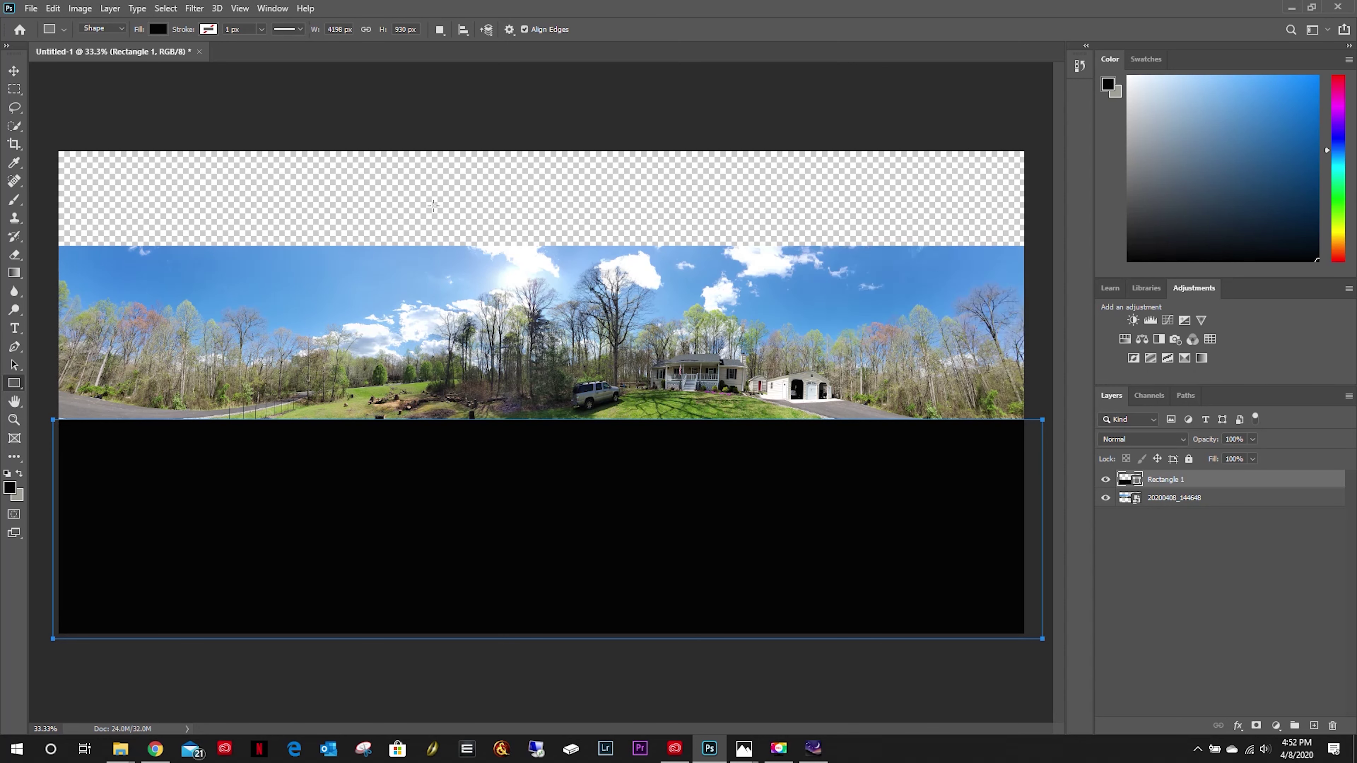
pyautogui.click(15, 365)
pyautogui.click(272, 212)
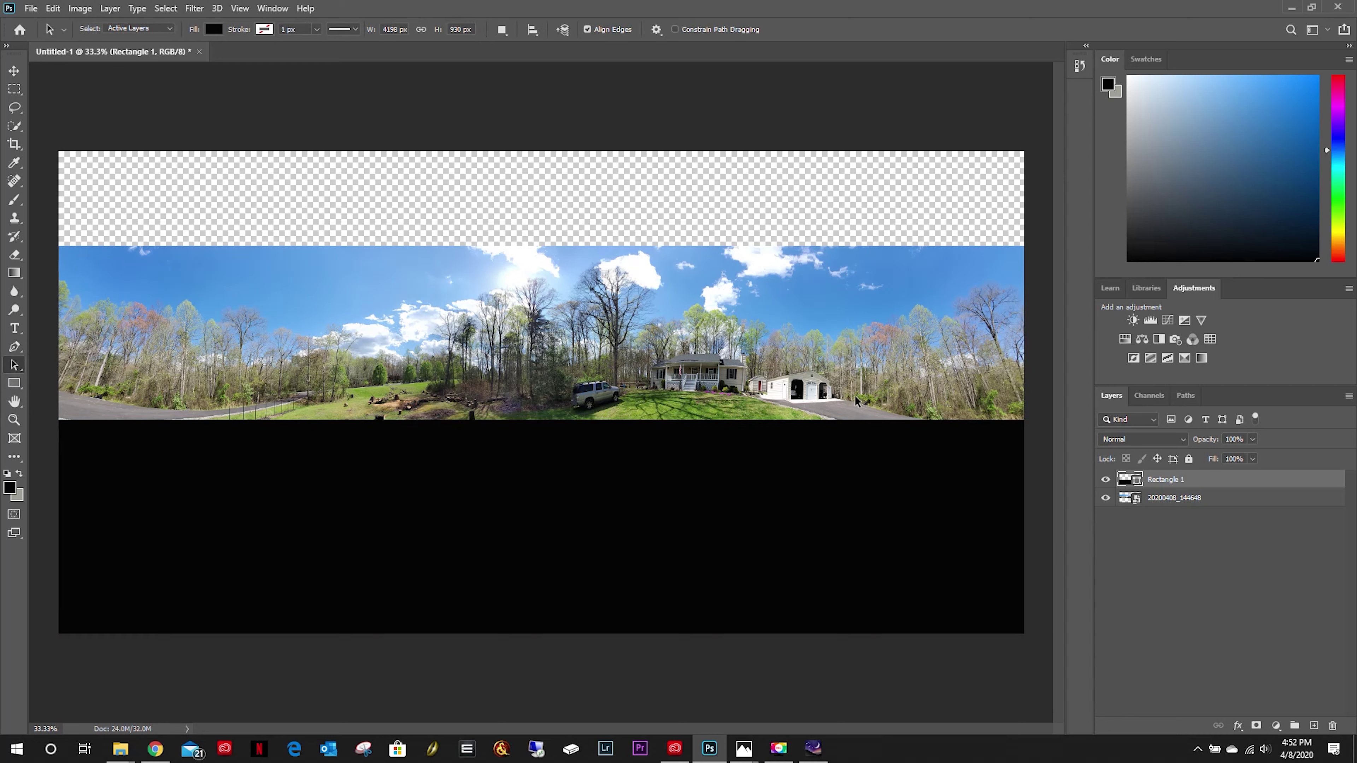
pyautogui.click(1161, 505)
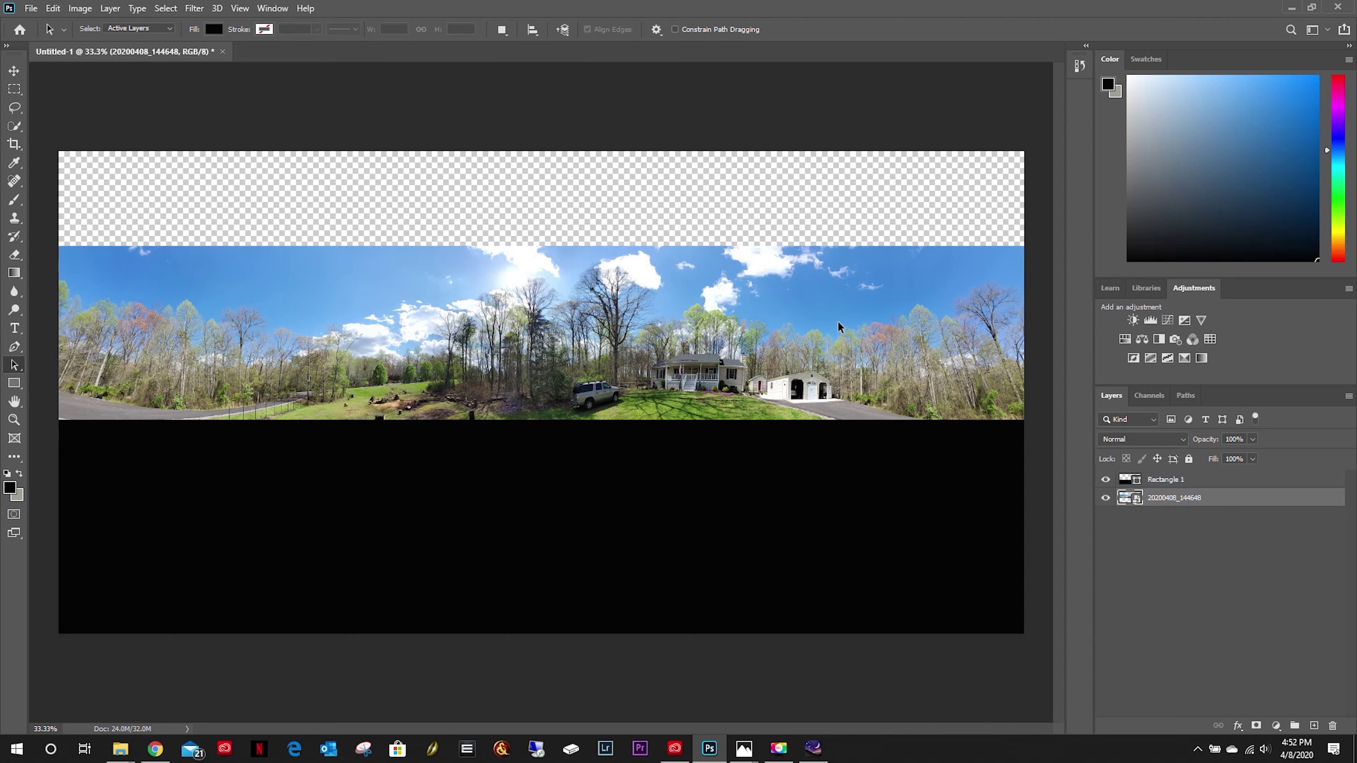
# Open Color Range with Sampled Colors and Selection Preview None, then sample the blue sky.
pyautogui.click(165, 8)
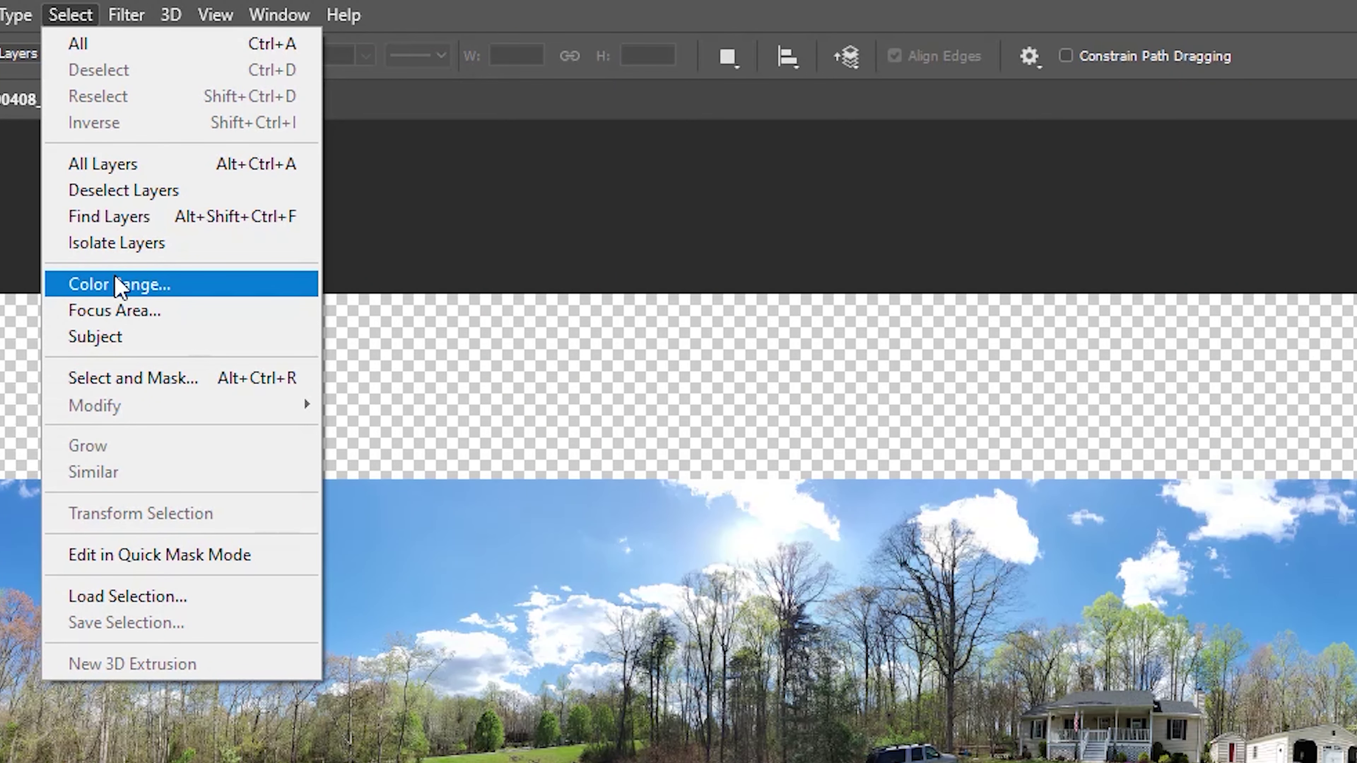
pyautogui.click(119, 285)
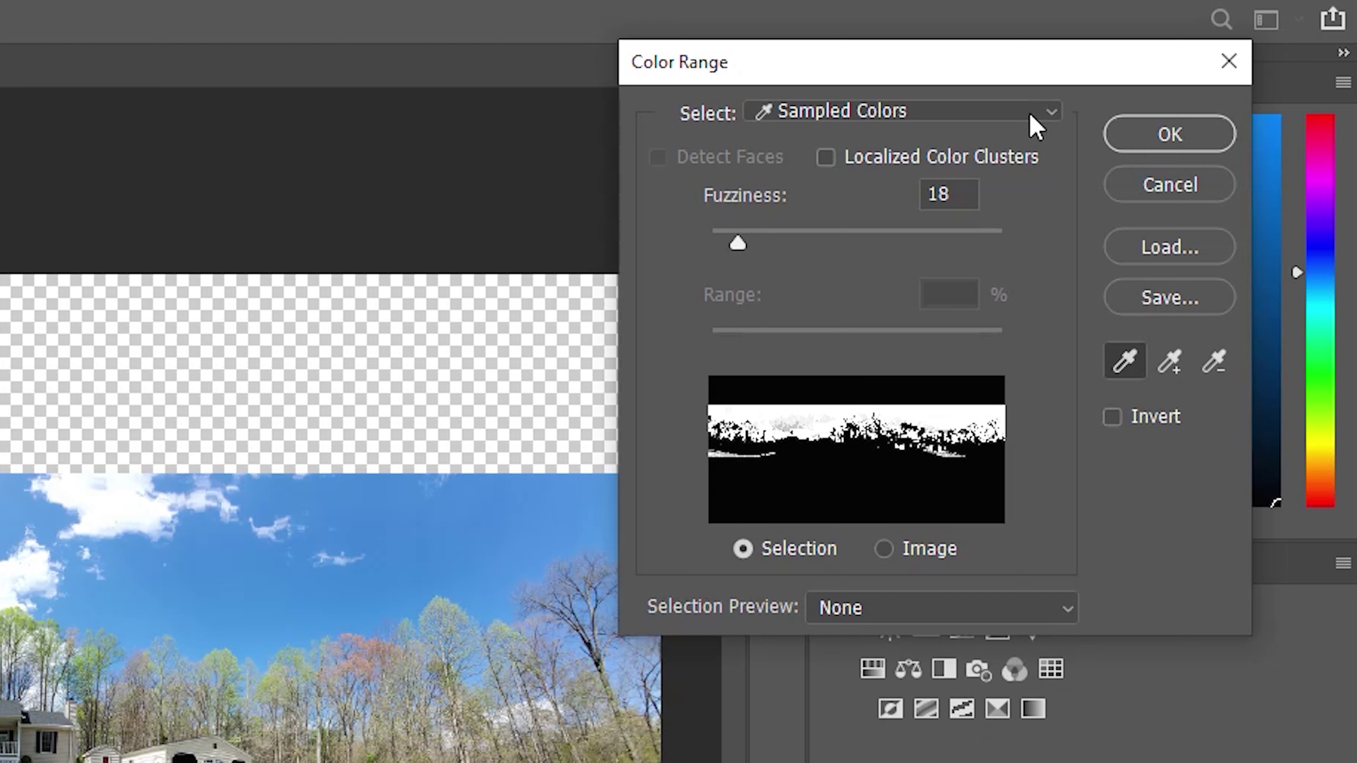
pyautogui.click(1050, 112)
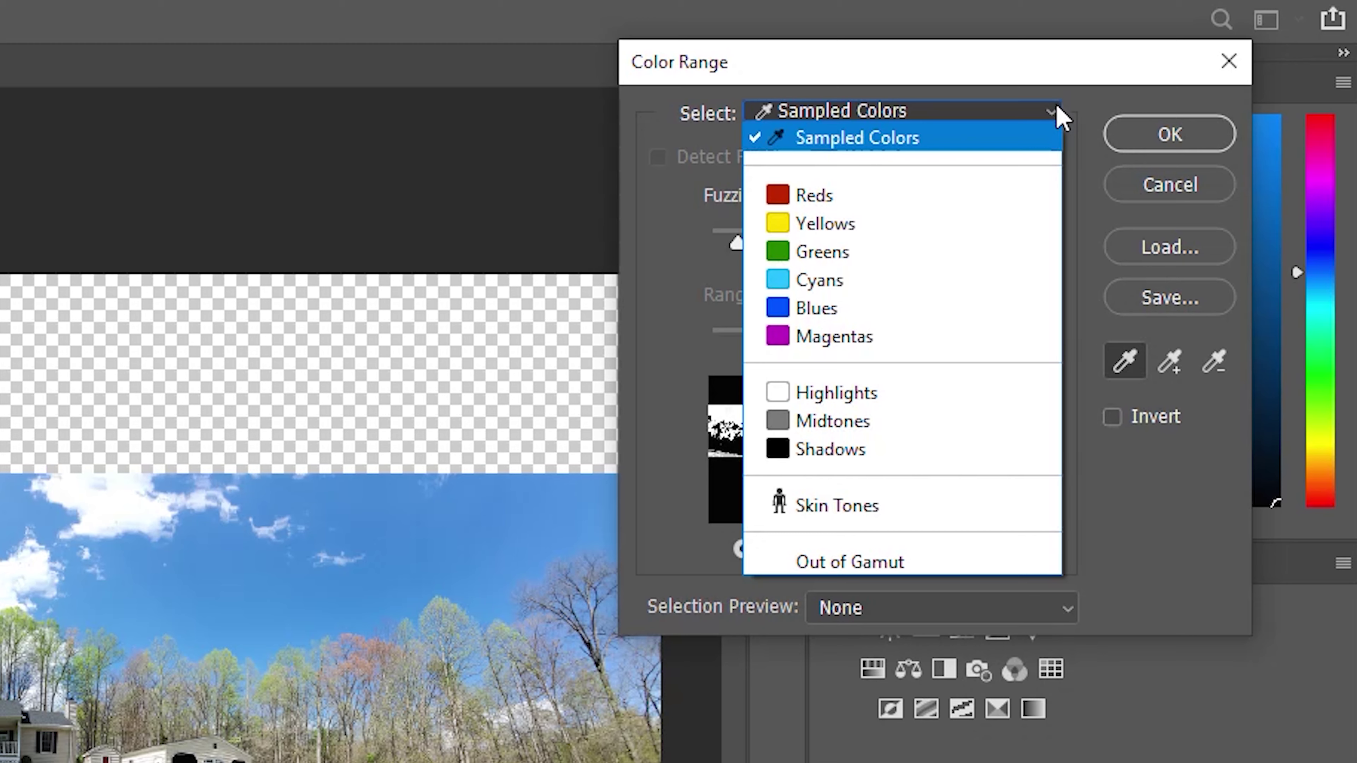
pyautogui.click(1055, 113)
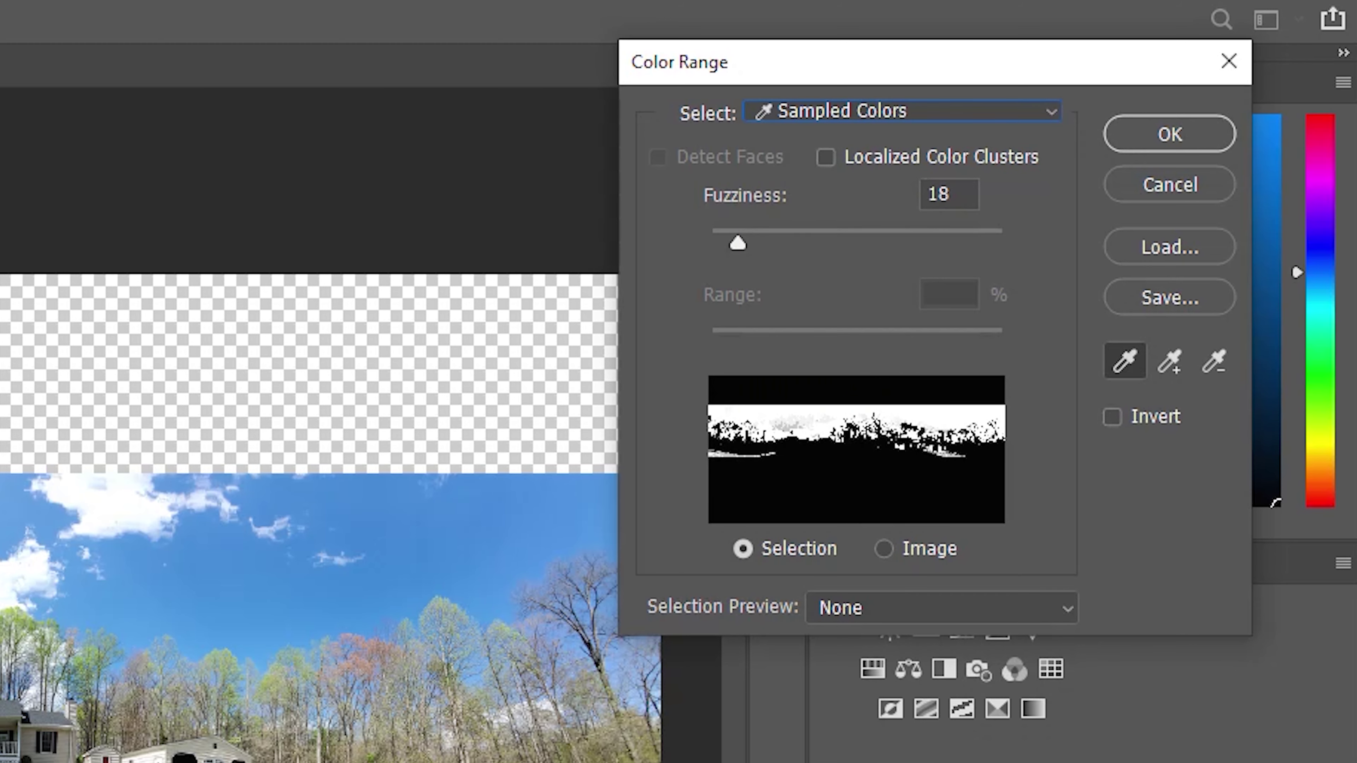
pyautogui.click(889, 611)
pyautogui.click(888, 612)
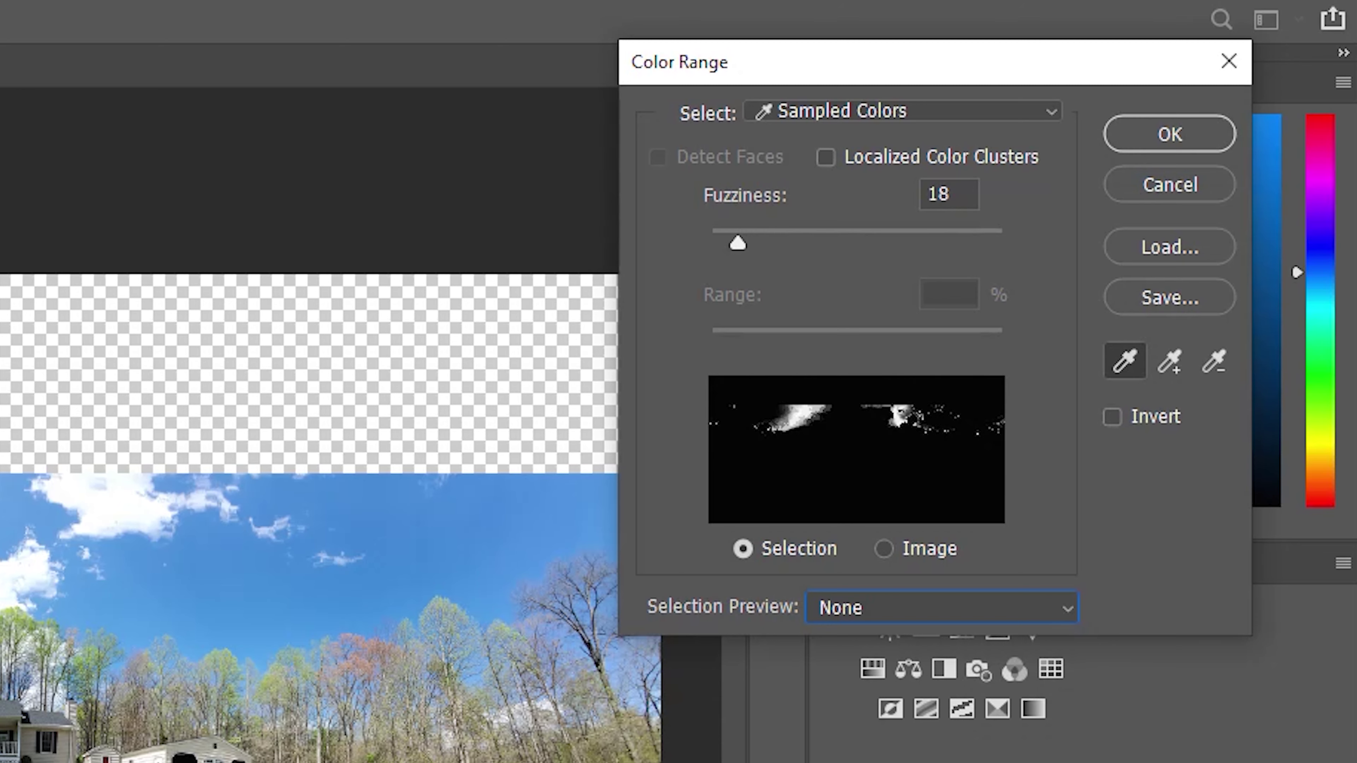
pyautogui.click(221, 578)
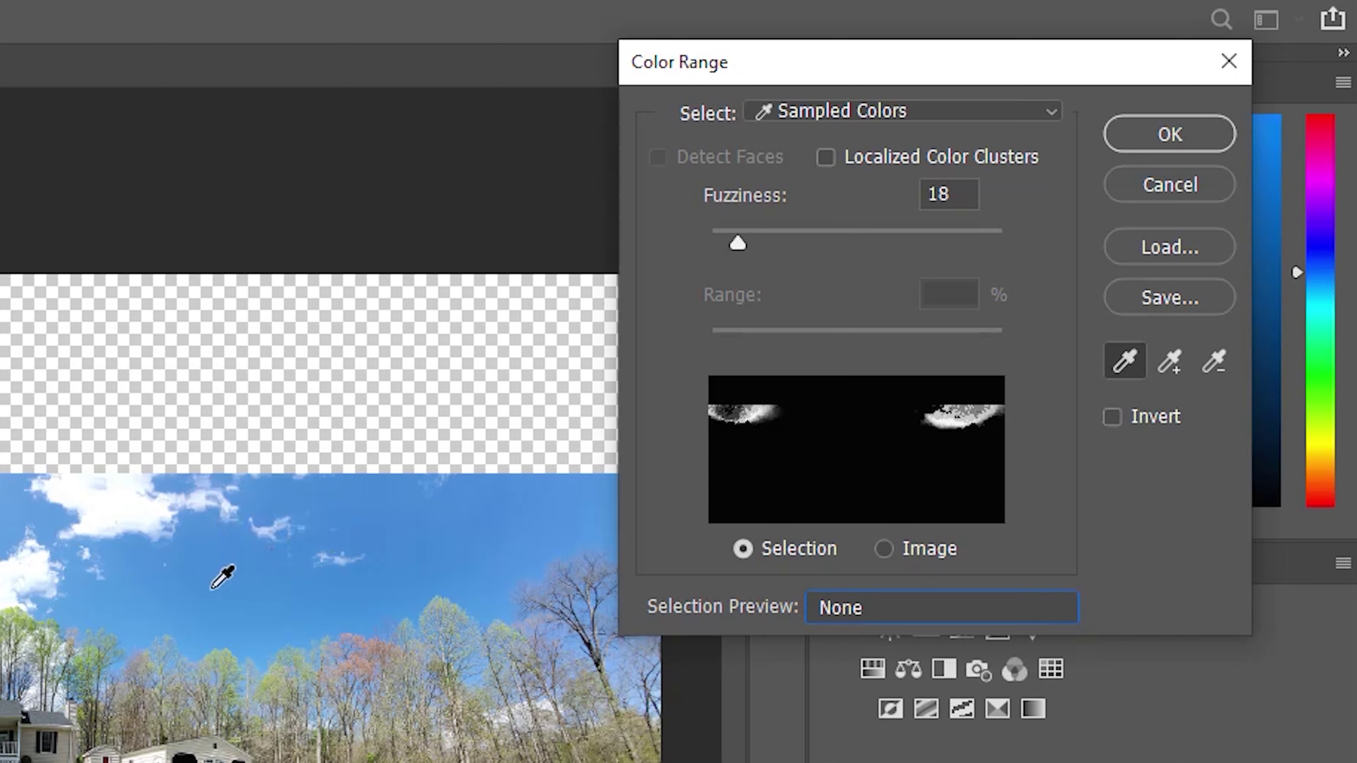
# Add more sky patches with the Add to Sample eyedropper and adjust Fuzziness to widen the selection.
pyautogui.click(468, 539)
pyautogui.click(320, 599)
pyautogui.moveTo(738, 243); pyautogui.dragTo(791, 252)
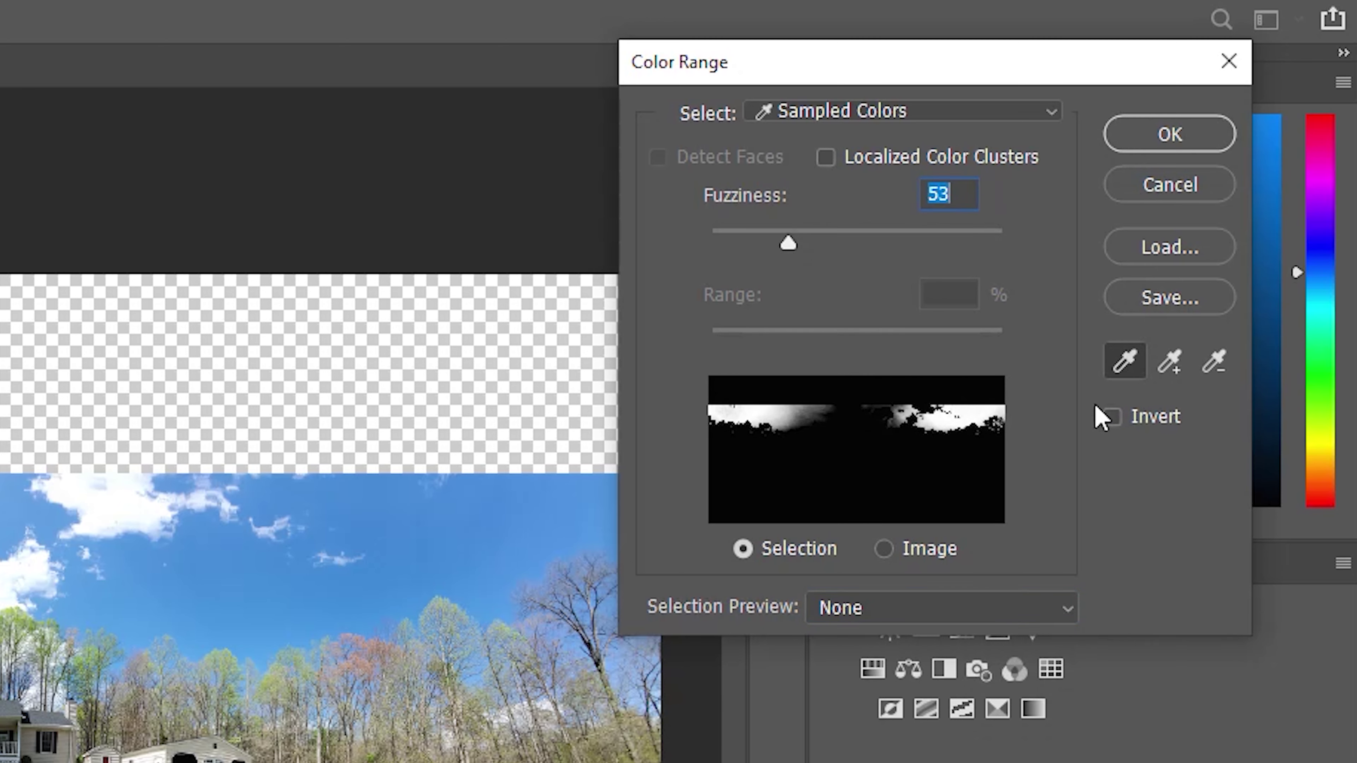
pyautogui.click(1170, 362)
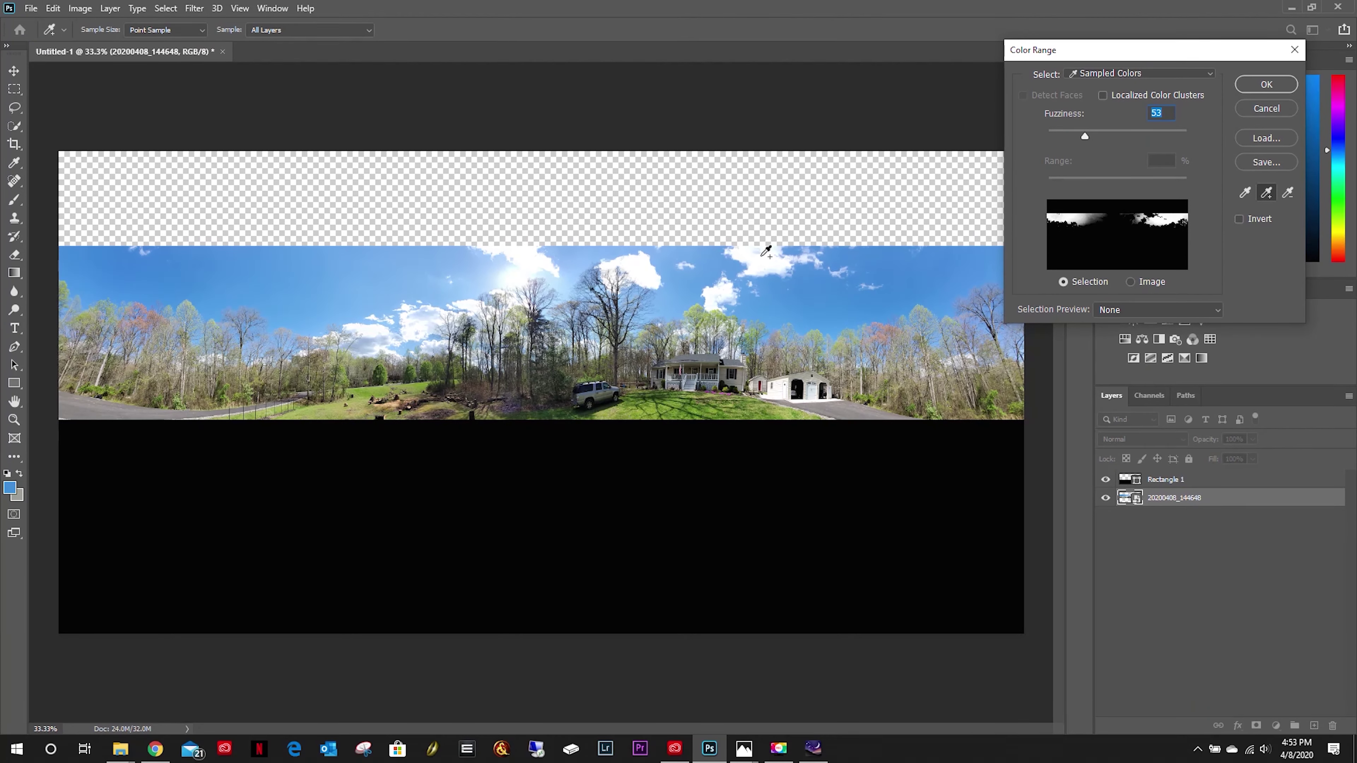
pyautogui.click(502, 350)
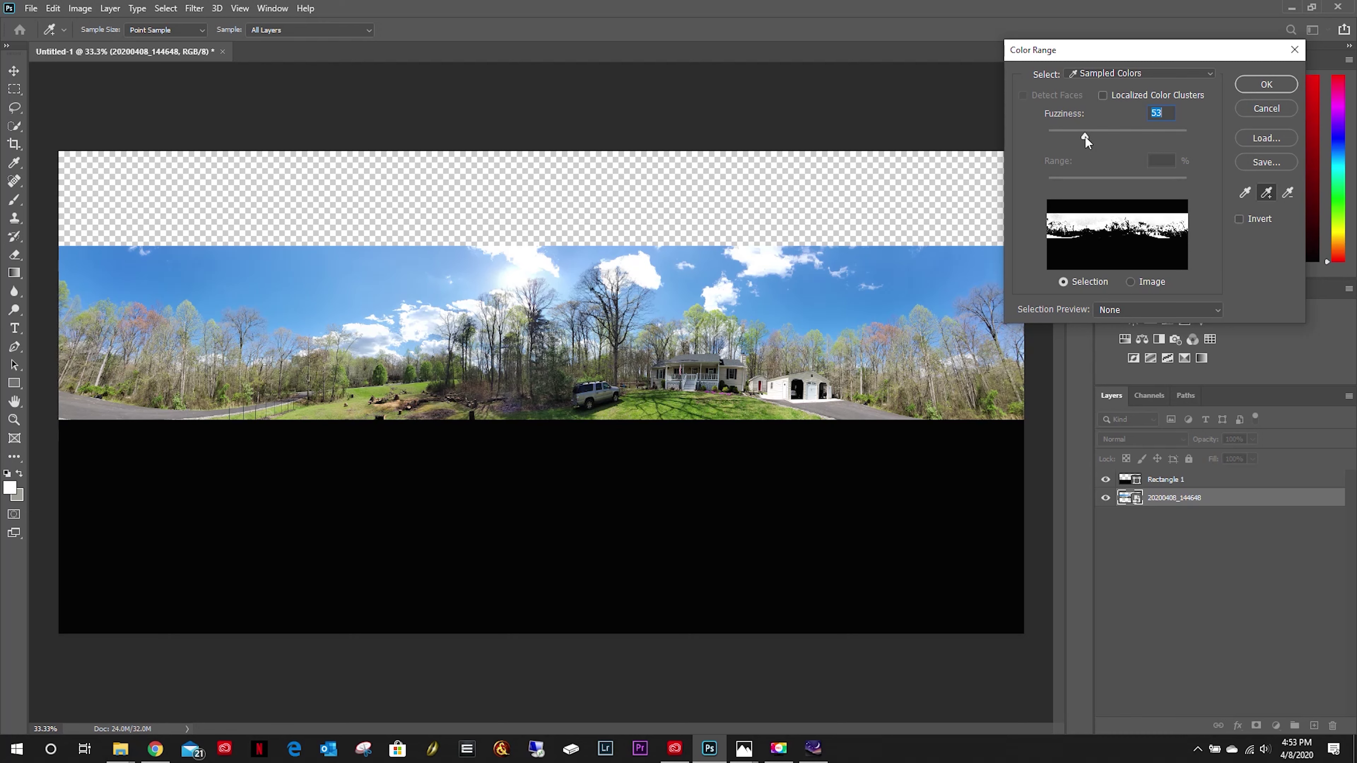
pyautogui.moveTo(1086, 135)
pyautogui.mouseDown()
pyautogui.moveTo(1148, 135)
pyautogui.moveTo(1060, 143)
pyautogui.mouseUp()
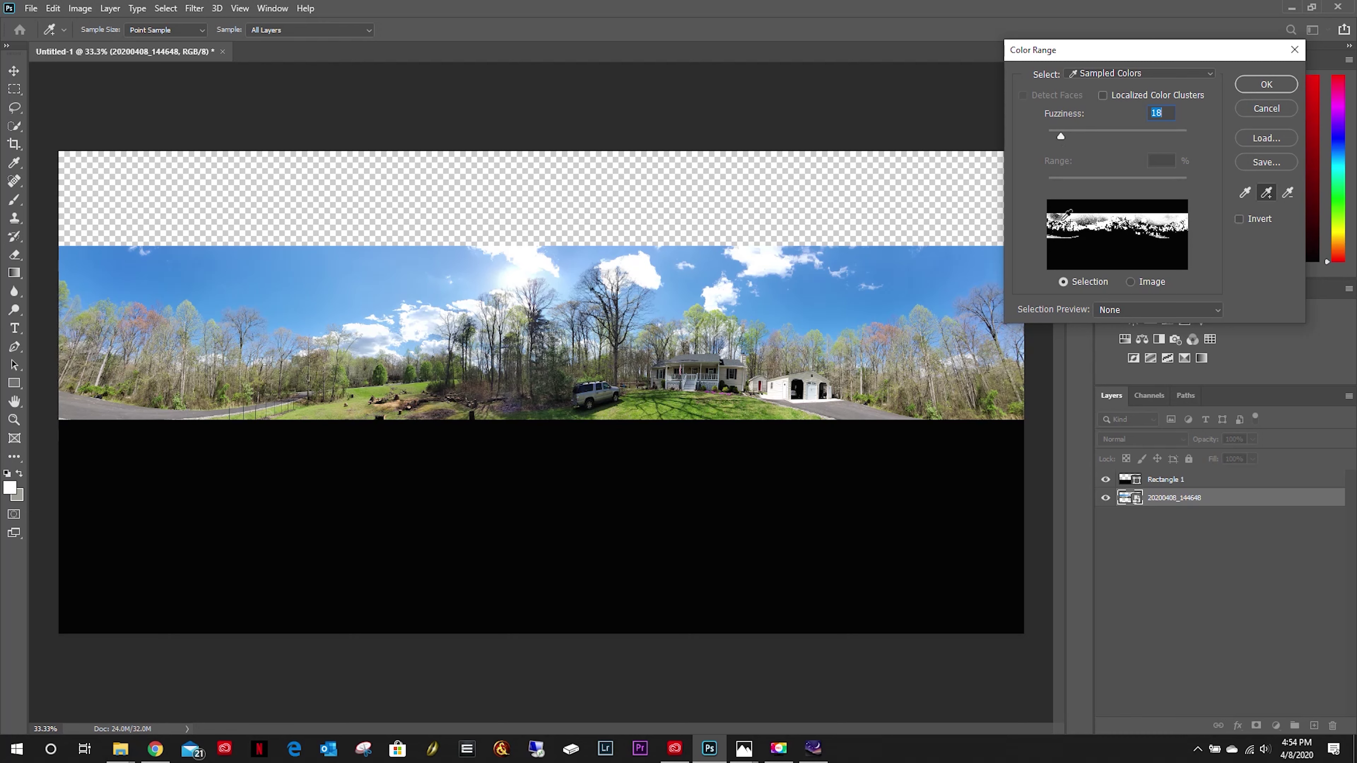
pyautogui.click(103, 265)
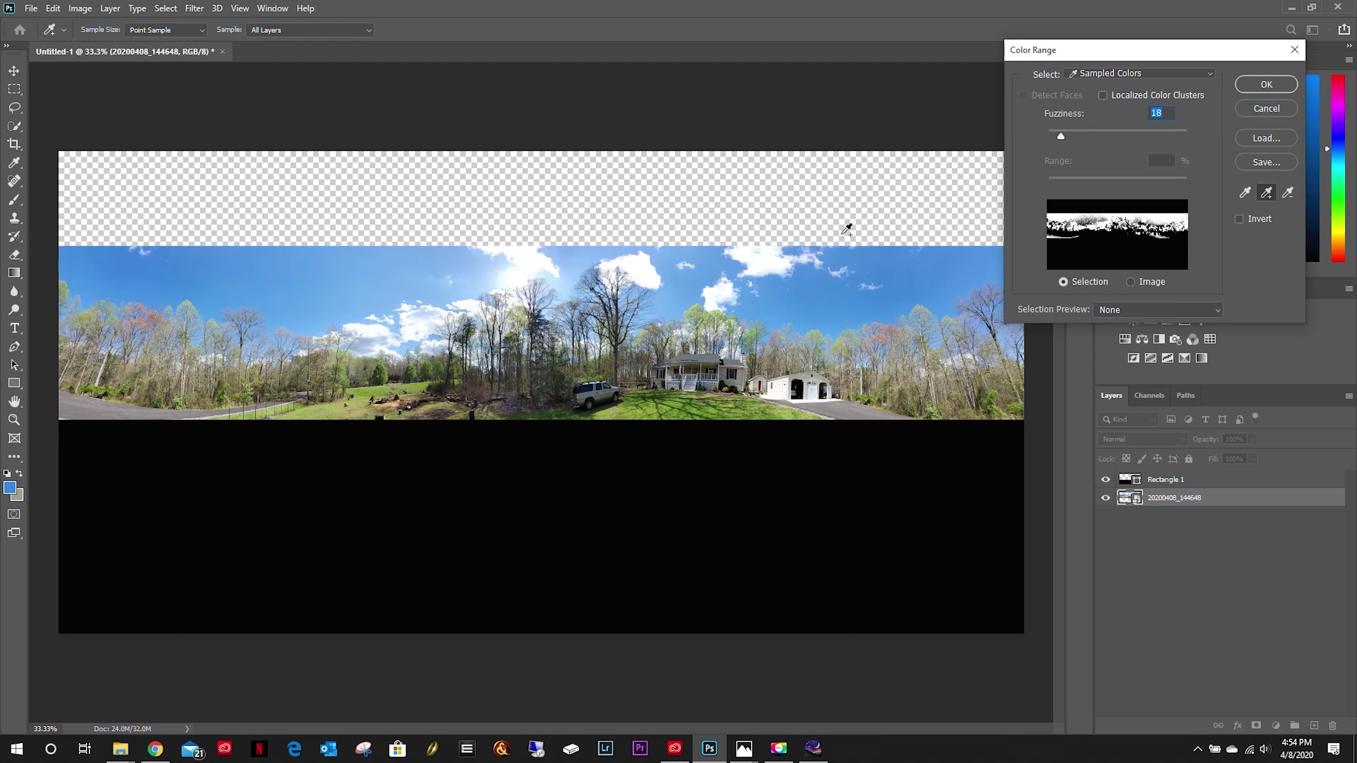
pyautogui.click(220, 292)
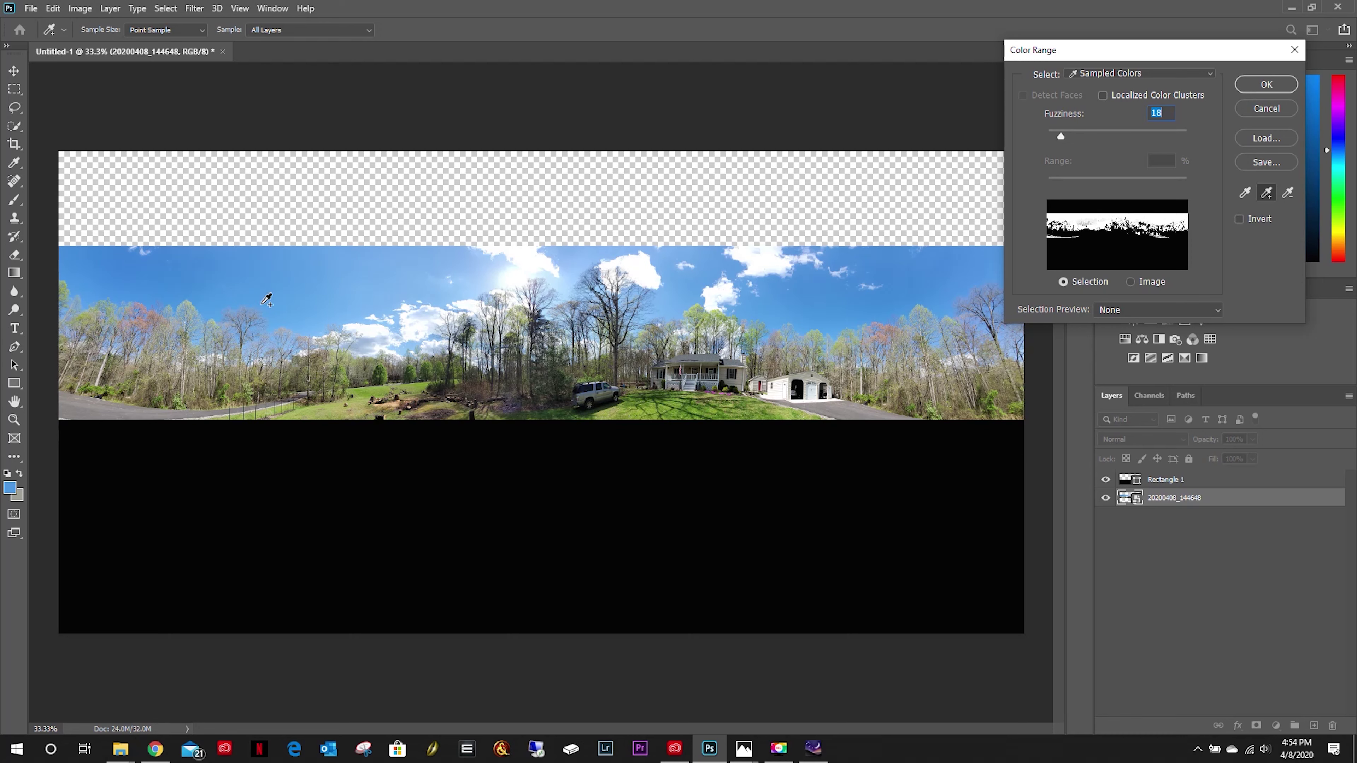
pyautogui.click(278, 304)
# Apply the sky selection, scroll to the panorama's left end, and pick the Lasso tool.
pyautogui.click(1257, 83)
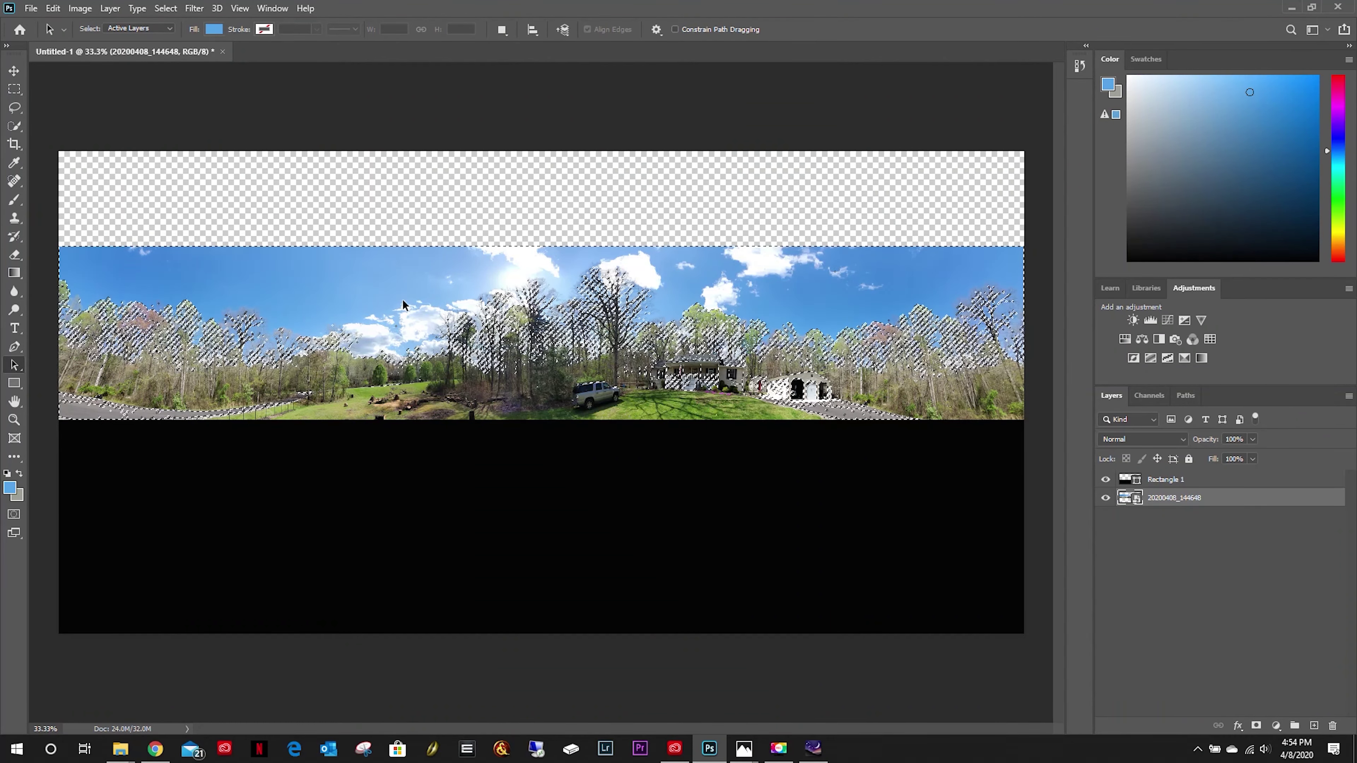
pyautogui.moveTo(446, 726); pyautogui.dragTo(402, 727)
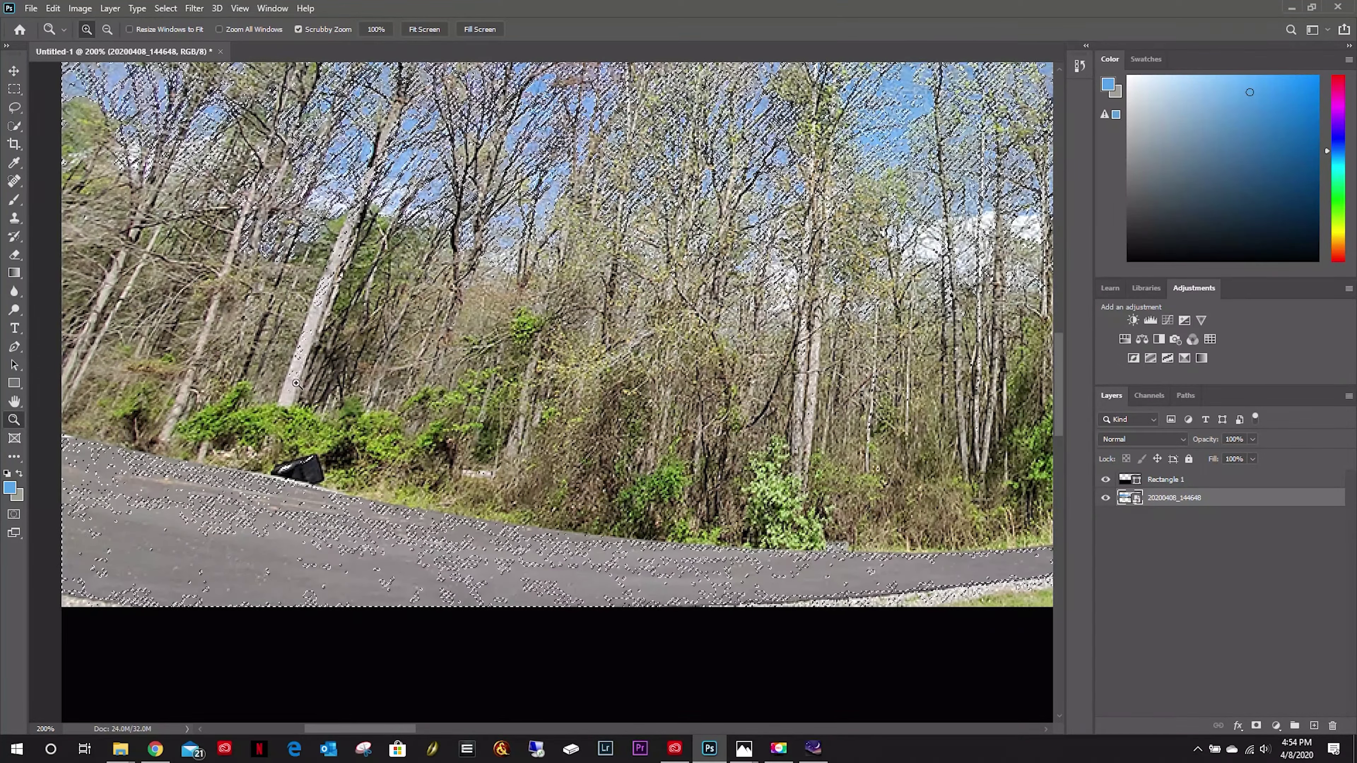
pyautogui.click(15, 107)
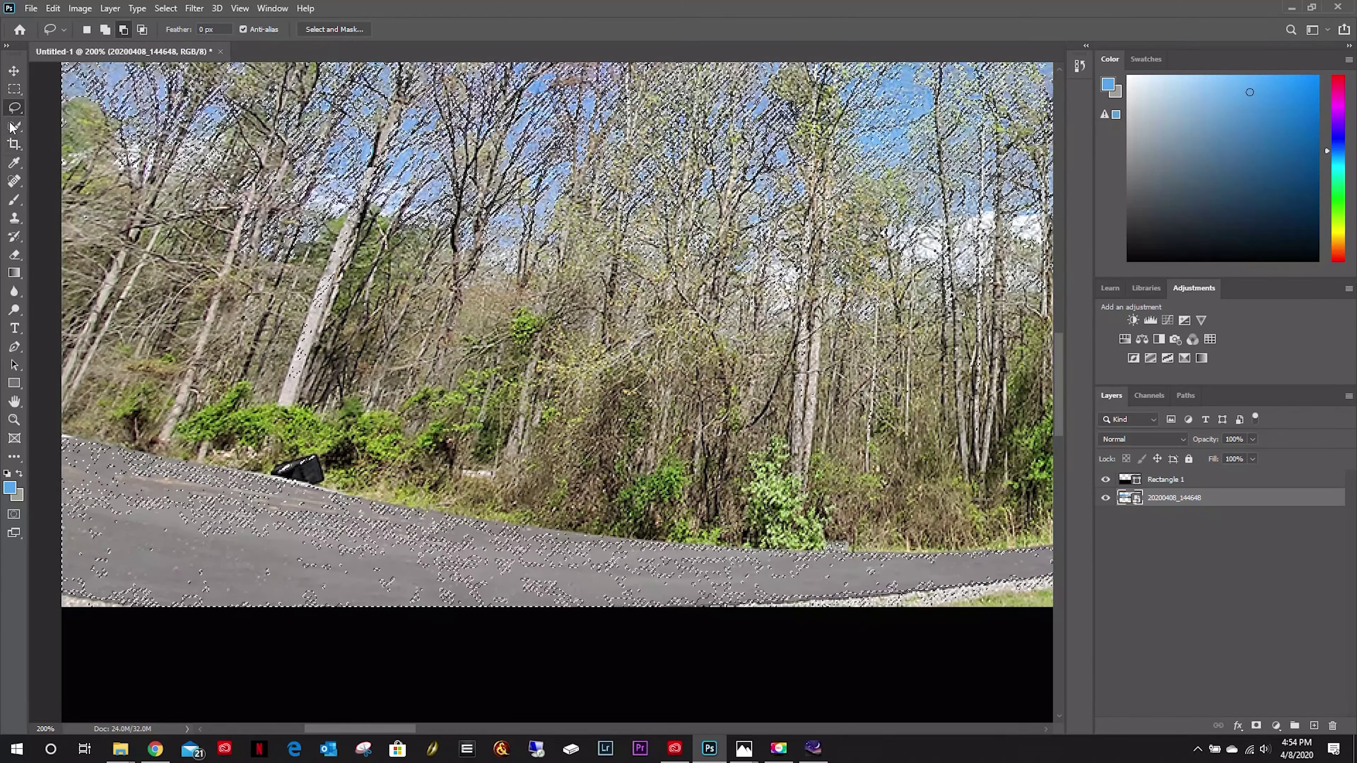
# Subtract the road at the panorama's left end using the Rectangular Marquee in Subtract mode.
pyautogui.click(14, 381)
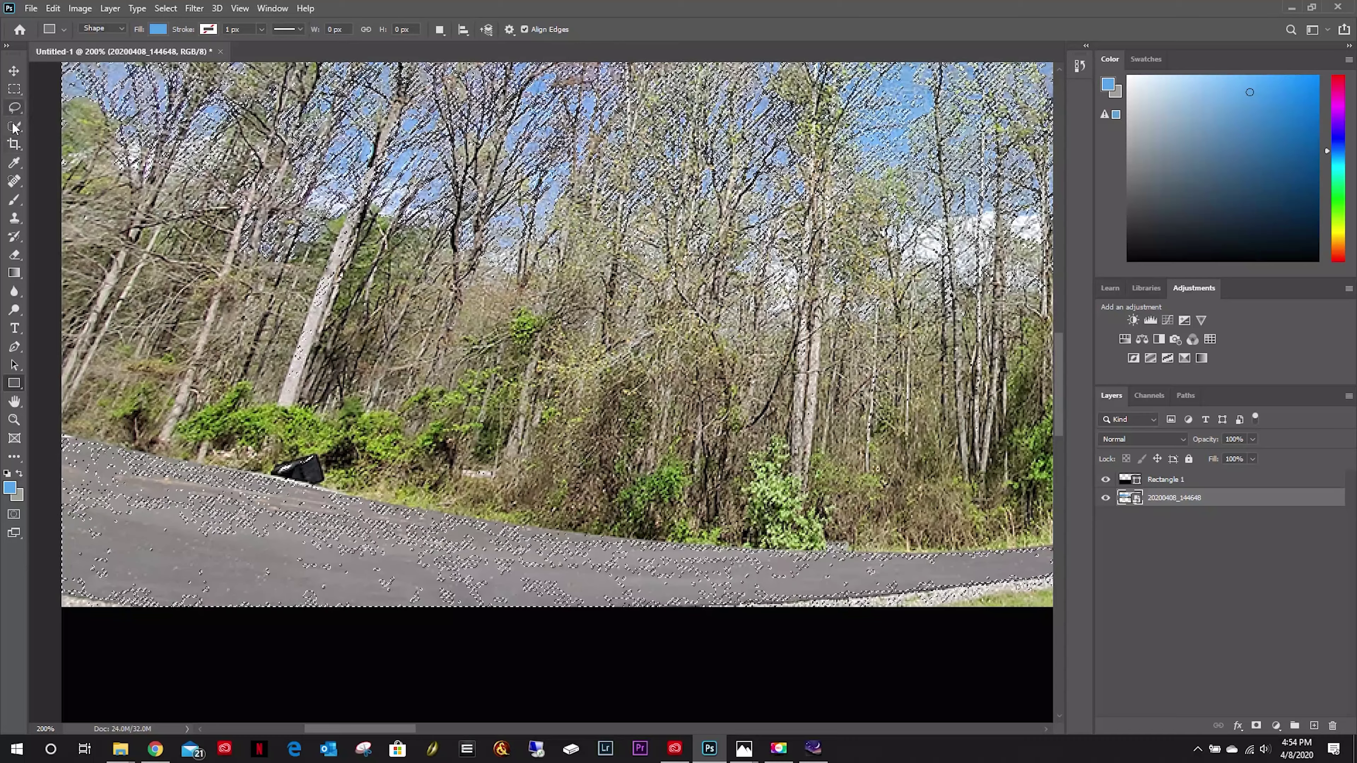
pyautogui.click(15, 90)
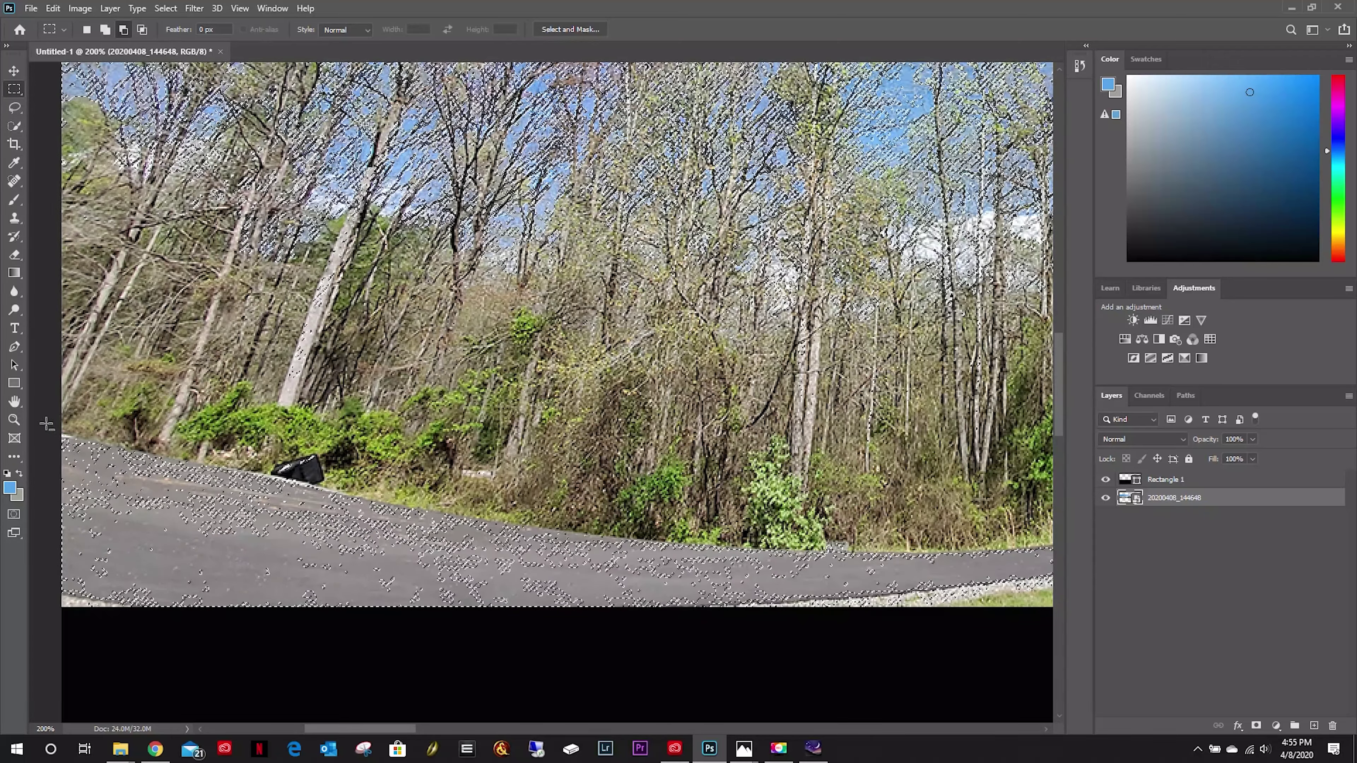
pyautogui.moveTo(50, 399); pyautogui.dragTo(721, 651)
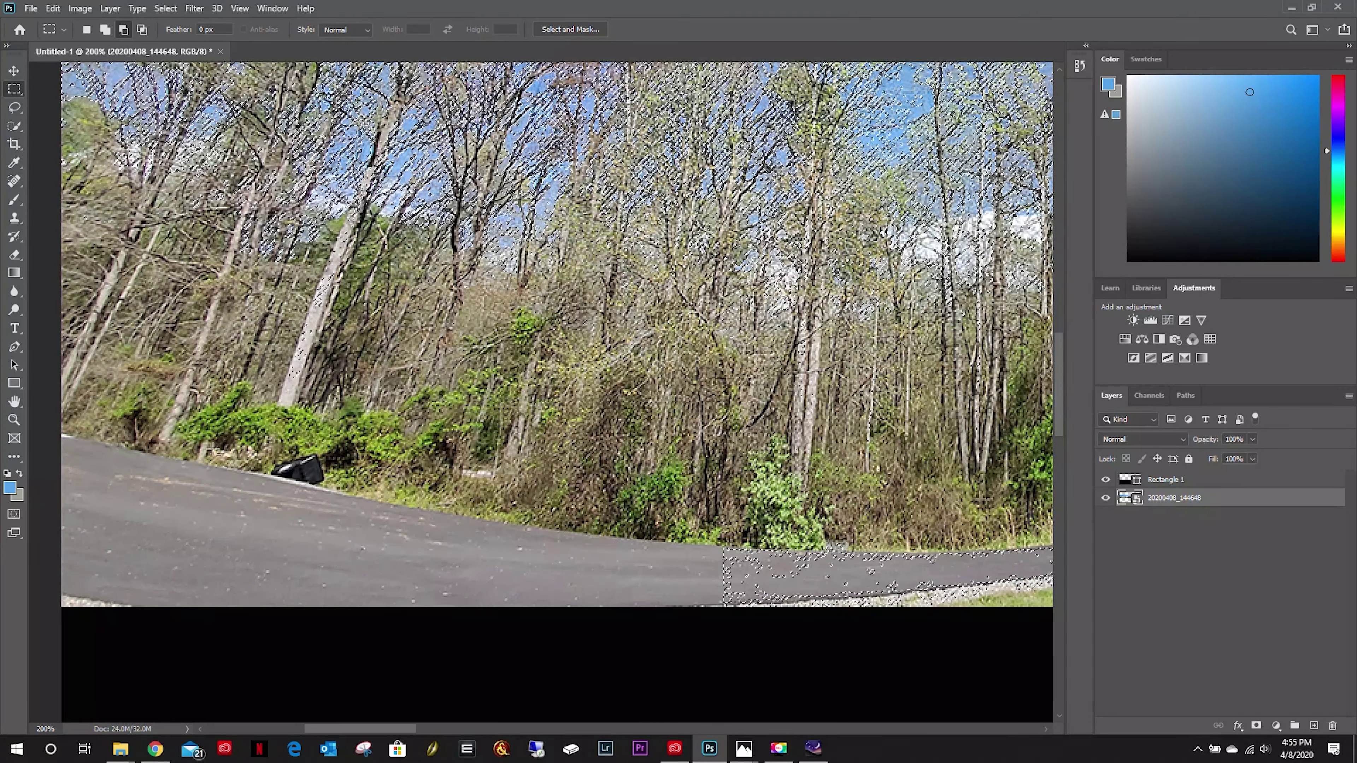
pyautogui.click(123, 30)
pyautogui.moveTo(295, 357); pyautogui.dragTo(361, 279)
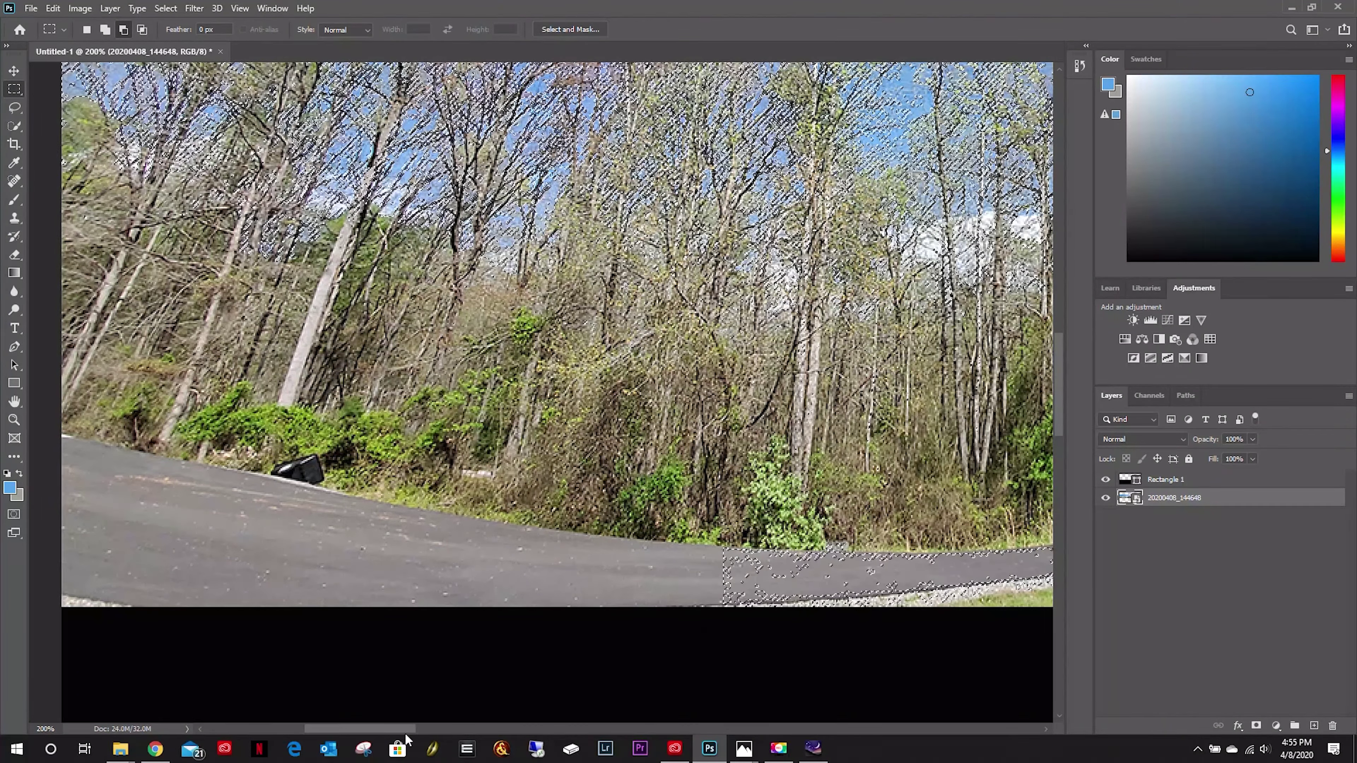
pyautogui.moveTo(402, 732); pyautogui.dragTo(562, 727)
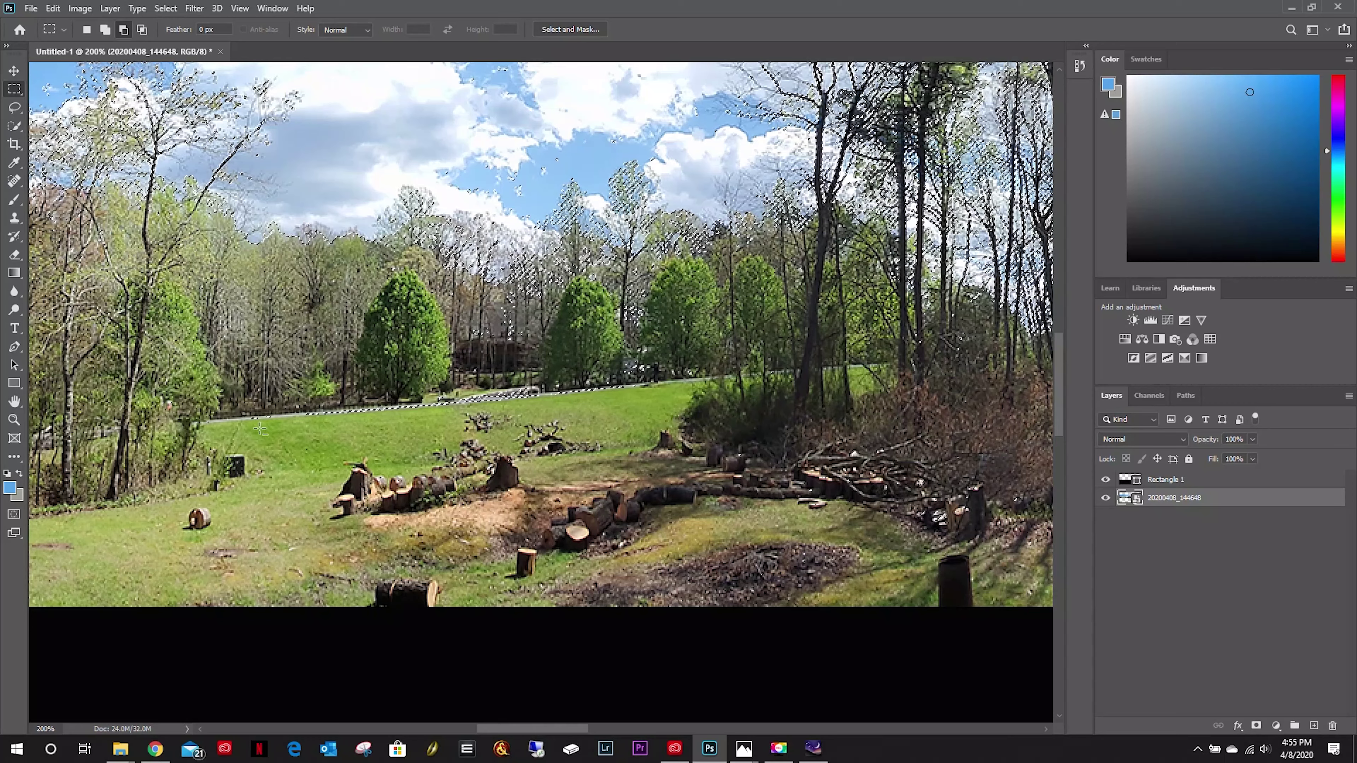
# Marquee out the remaining ground and distant road strip from the sky selection.
pyautogui.moveTo(129, 346); pyautogui.dragTo(846, 425)
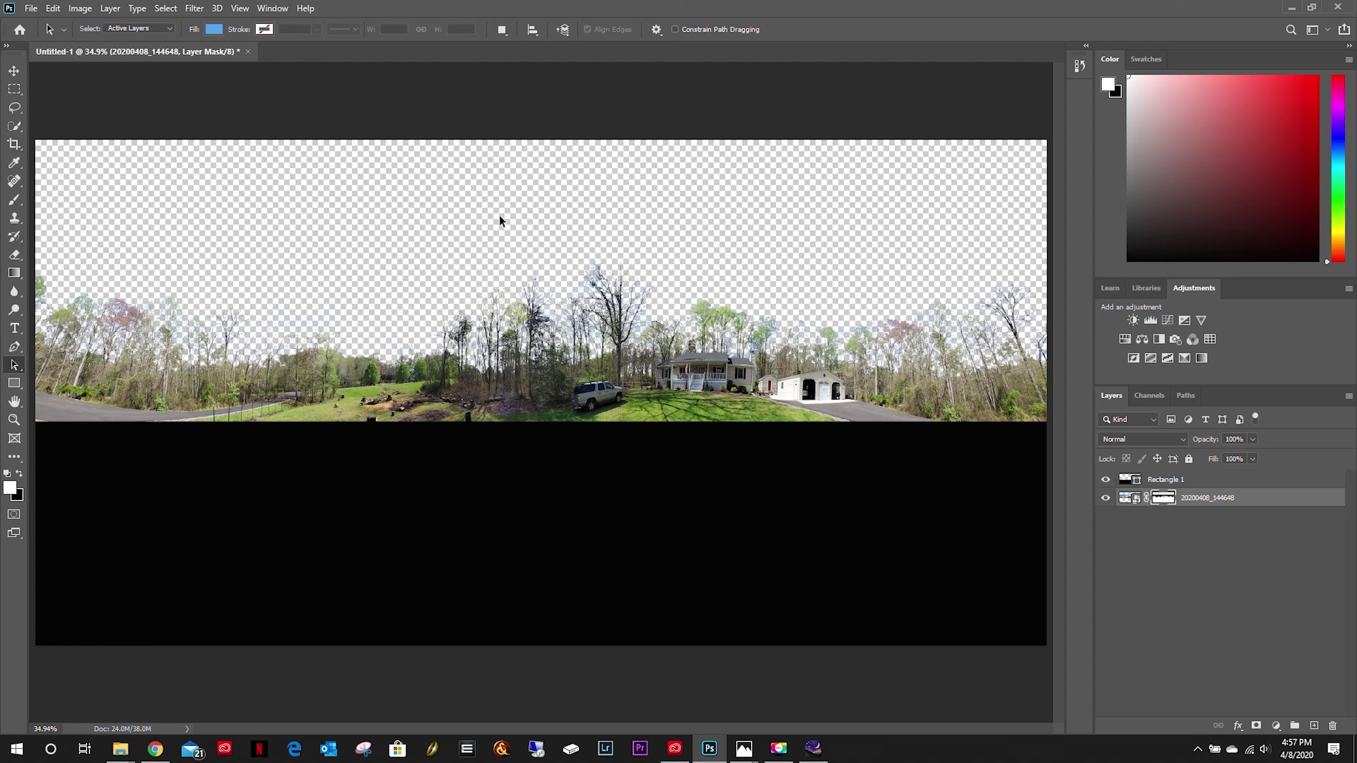
# Save the masked panorama as a PNG named 'RyanHome' in the Desktop RyanHome folder.
pyautogui.click(32, 8)
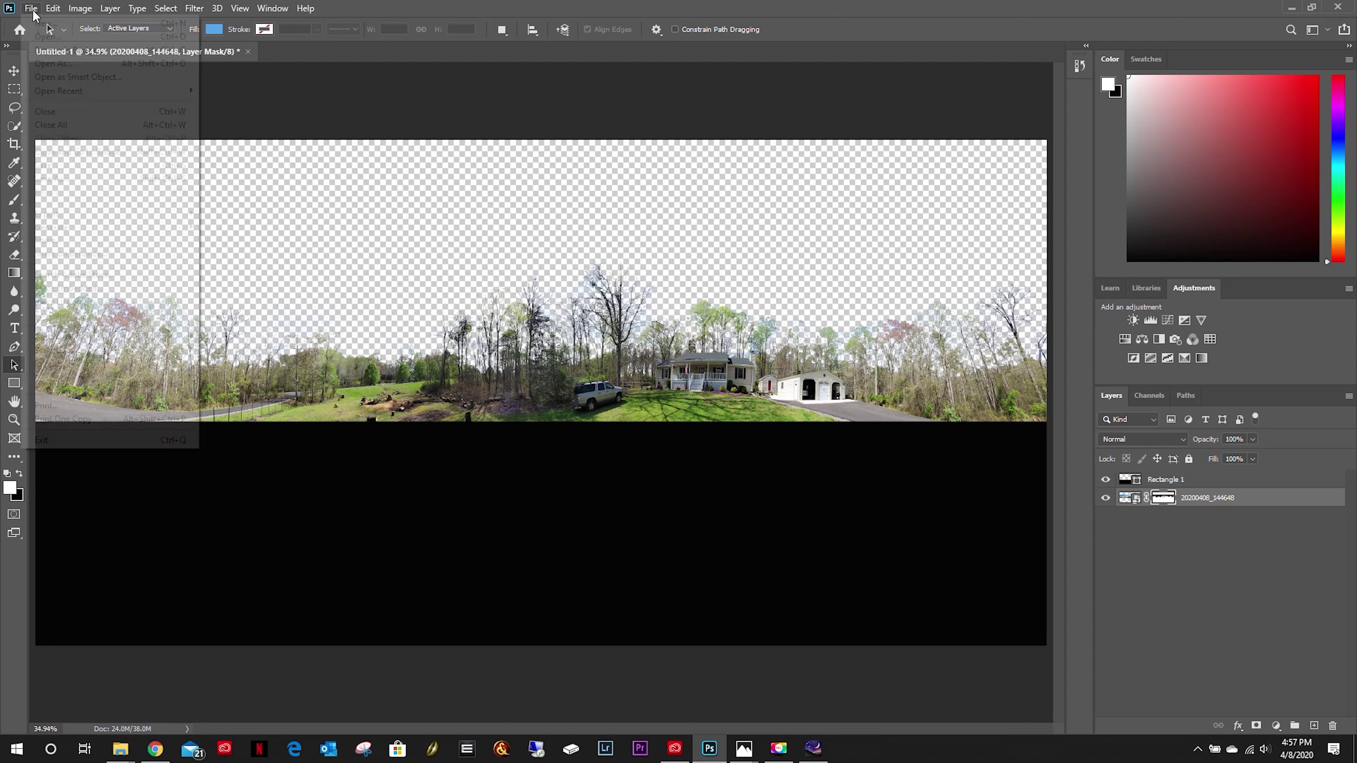
pyautogui.click(51, 179)
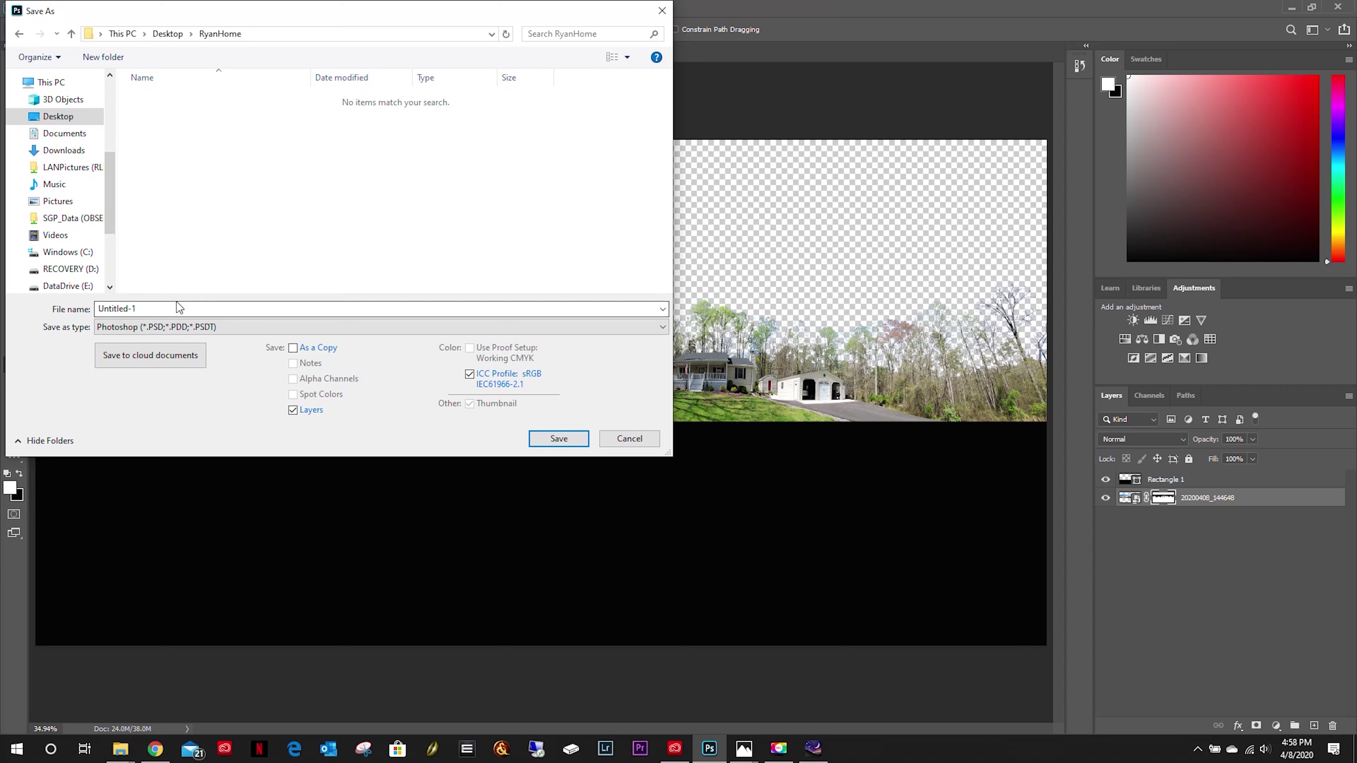
pyautogui.click(166, 329)
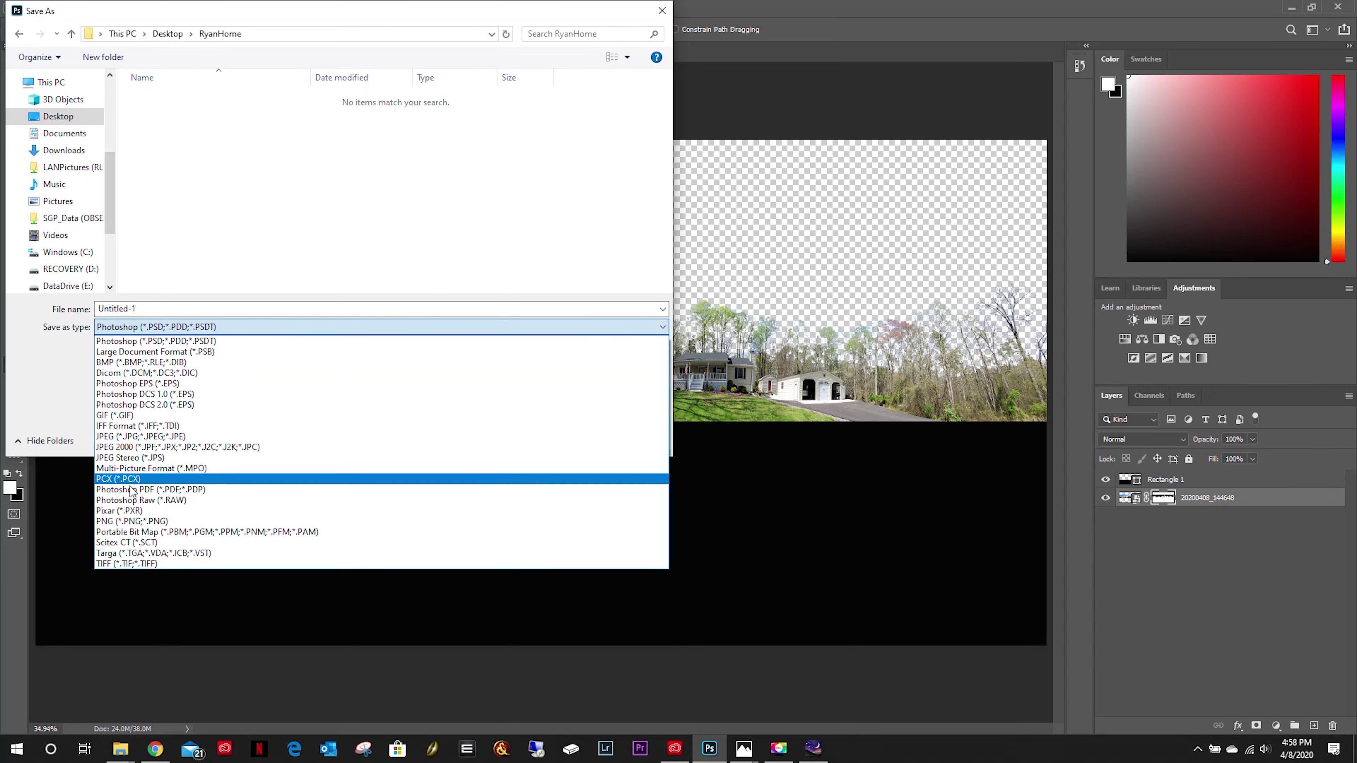
pyautogui.click(128, 524)
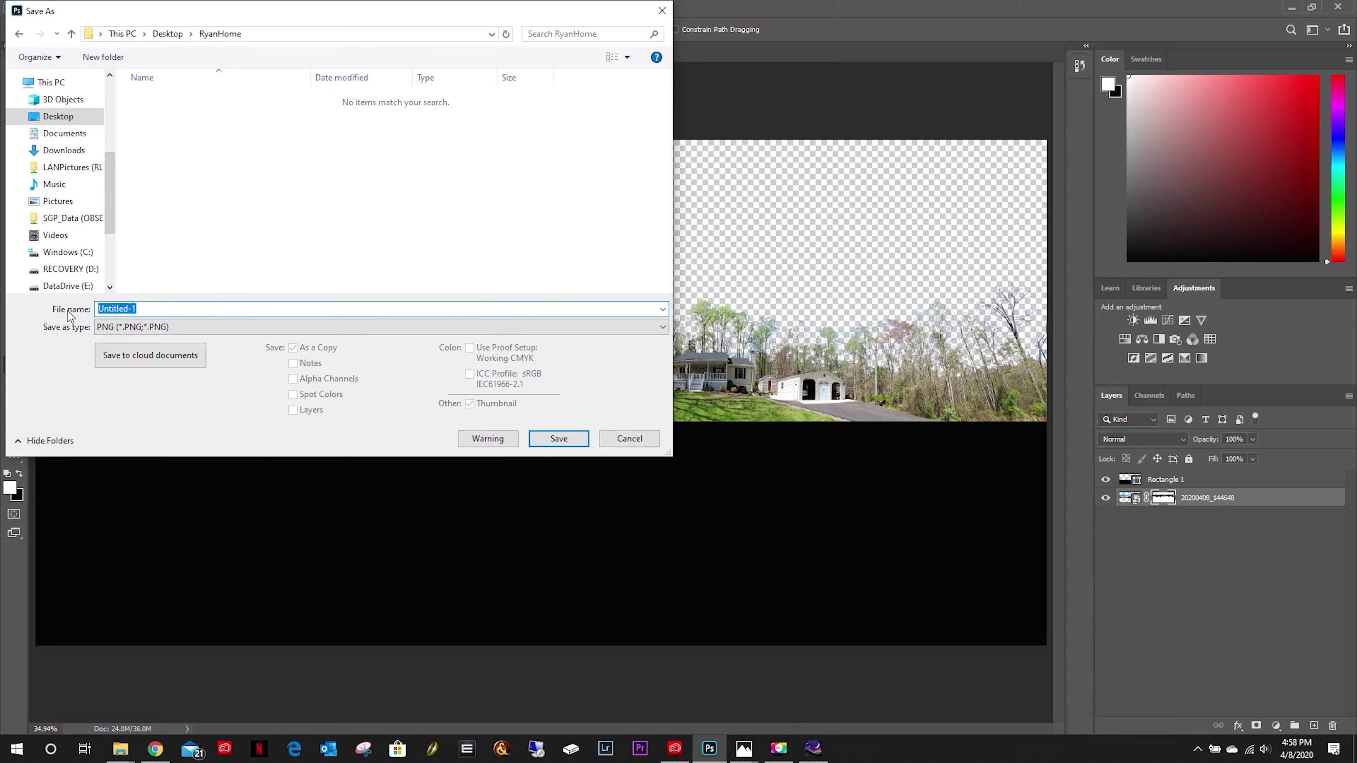
pyautogui.write('RyanHome')
pyautogui.click(558, 439)
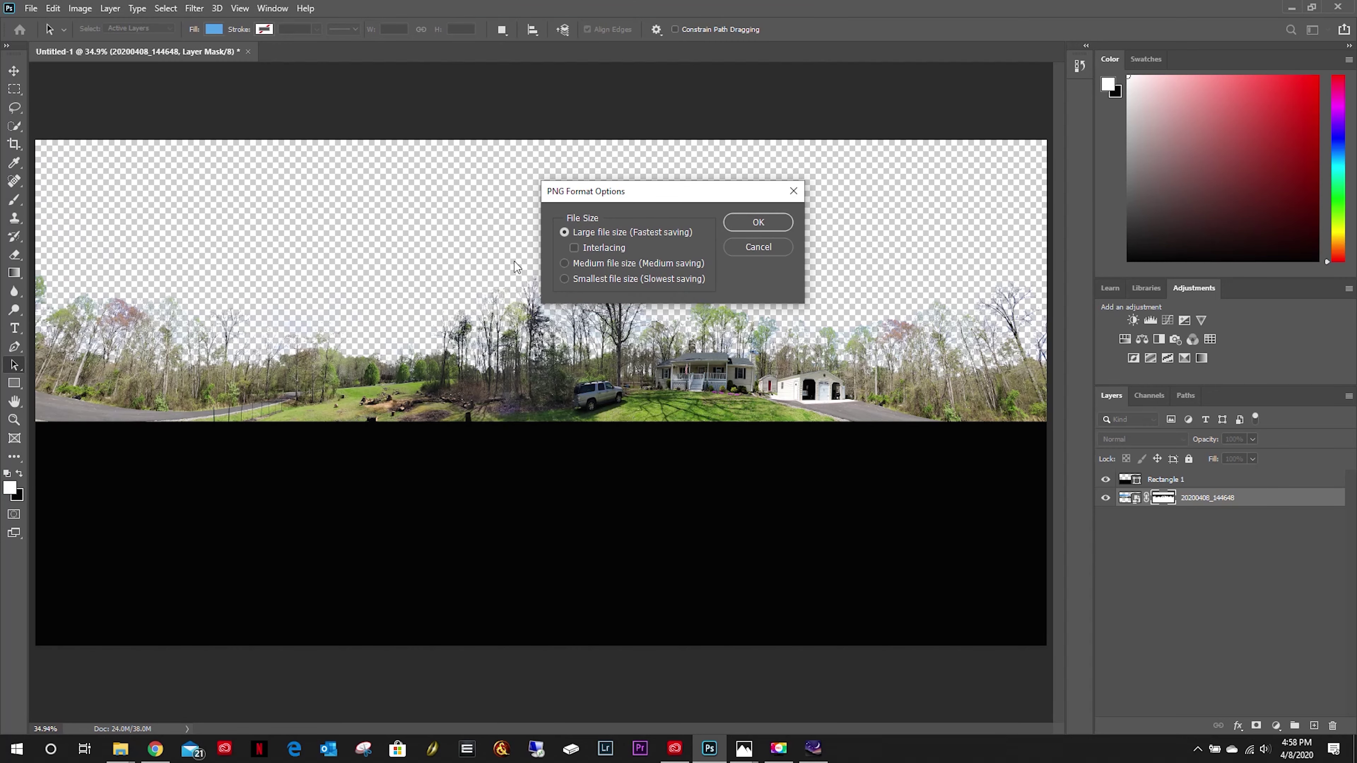
# Accept the PNG options, open the Desktop RyanHome folder, and bring up the moon landscape folder.
pyautogui.click(757, 220)
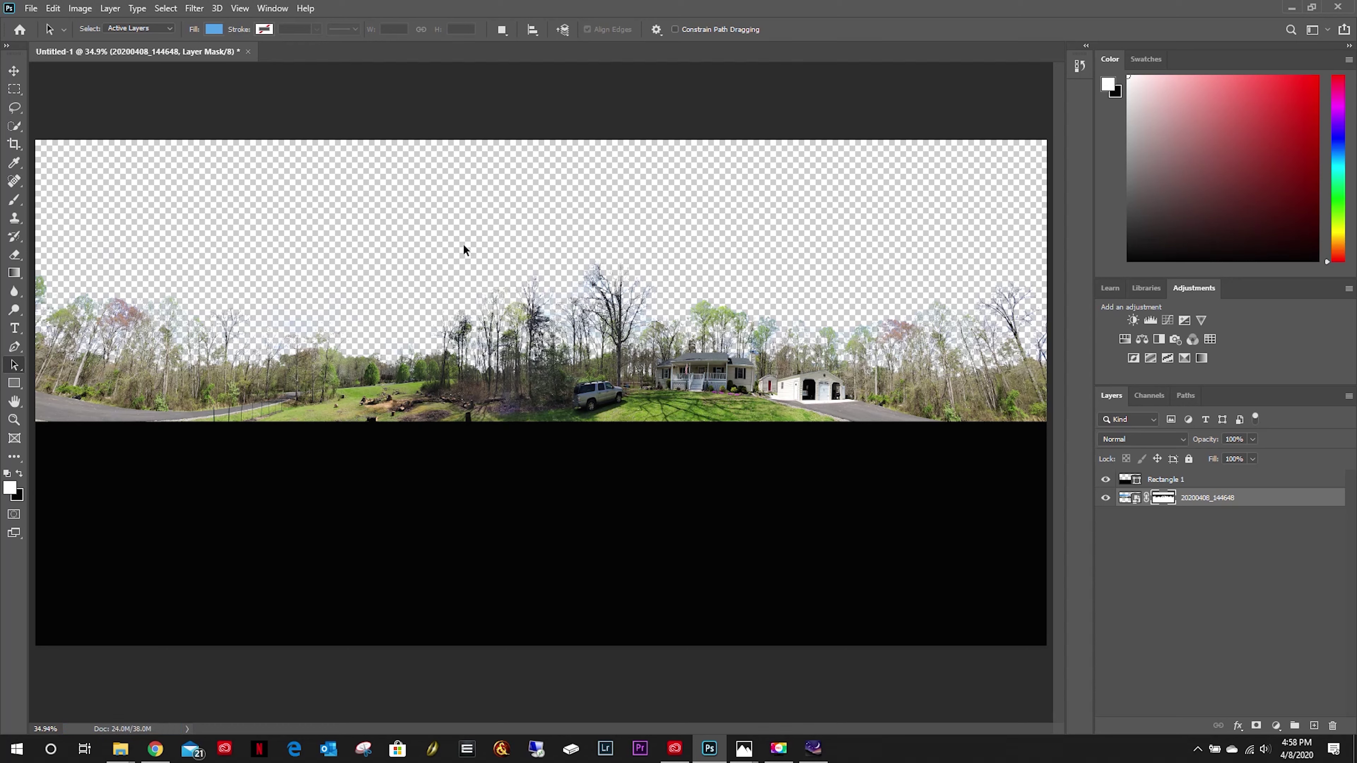
pyautogui.moveTo(120, 749)
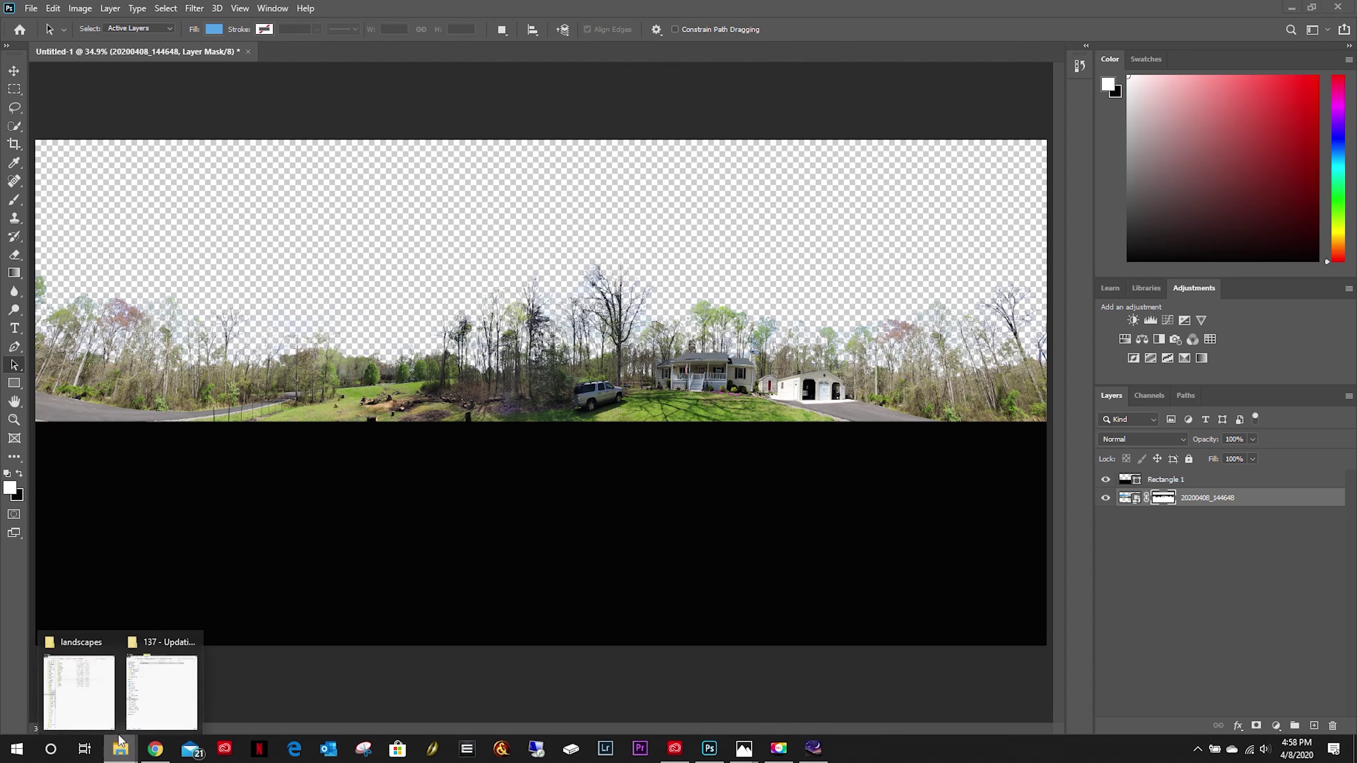
pyautogui.click(149, 682)
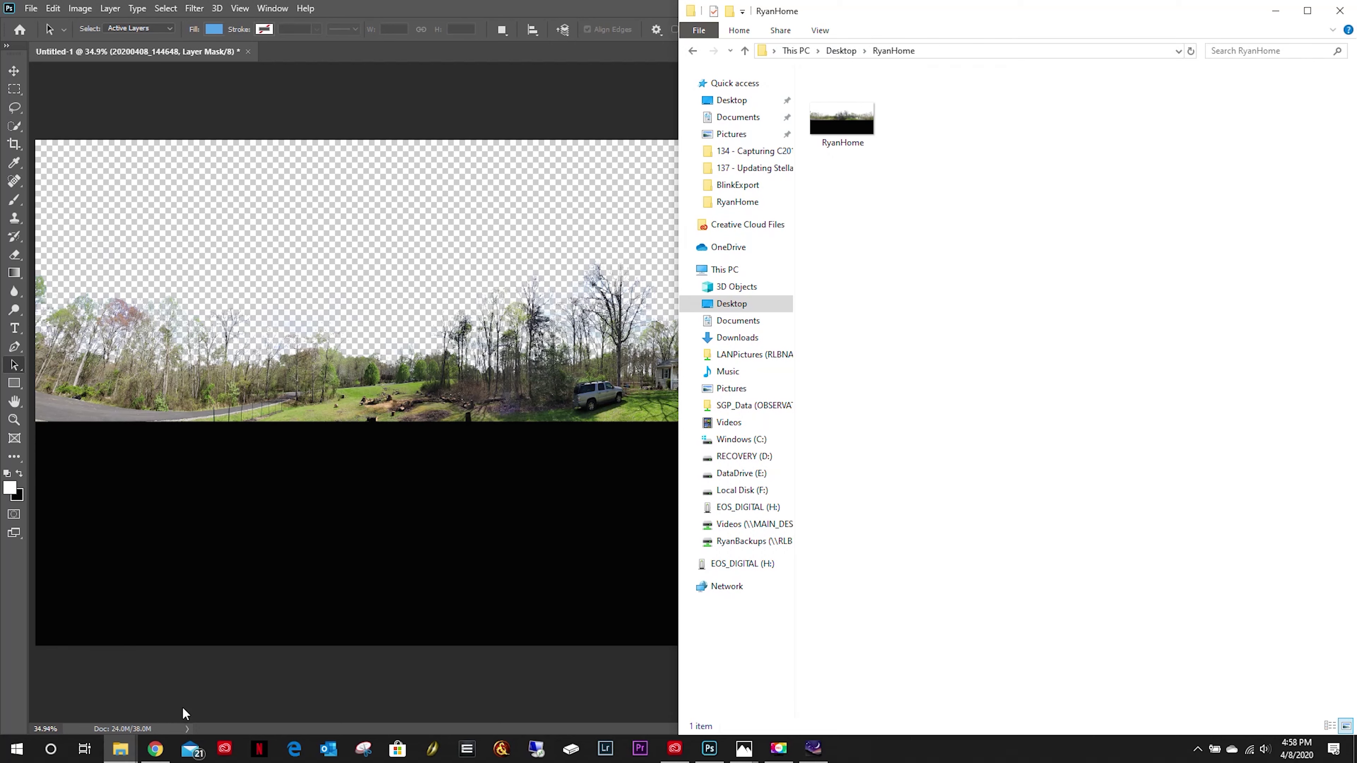
pyautogui.click(120, 749)
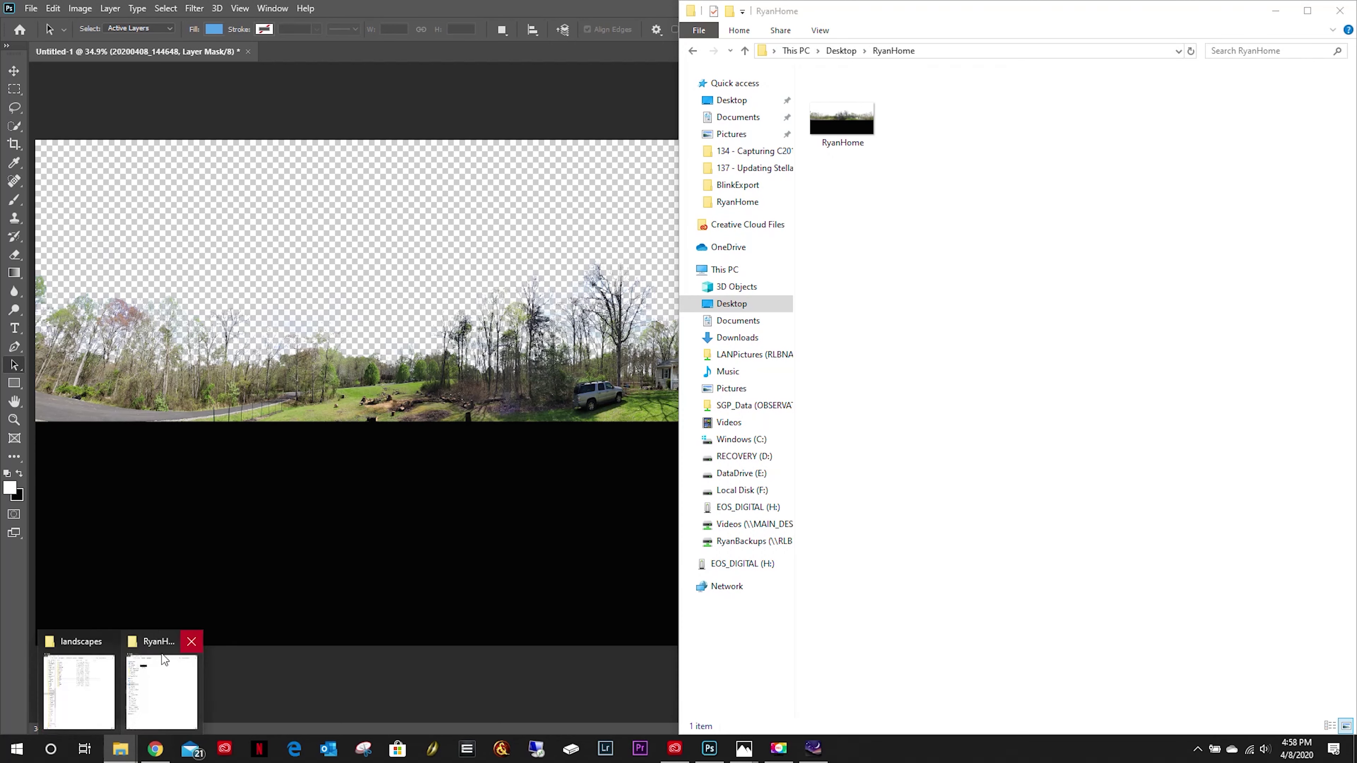
pyautogui.click(79, 689)
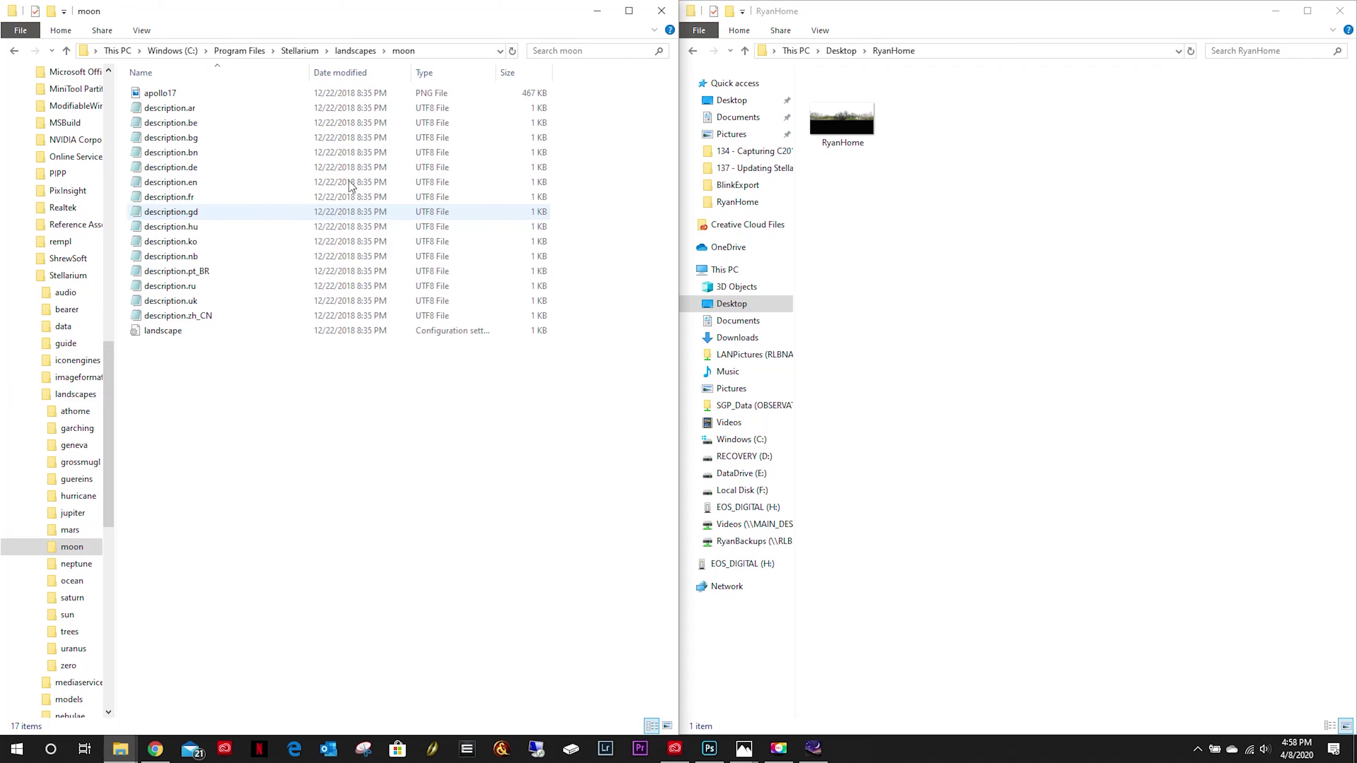
# Copy the moon landscape's landscape.ini file into the RyanHome panorama folder.
pyautogui.click(166, 331)
pyautogui.rightClick(169, 338)
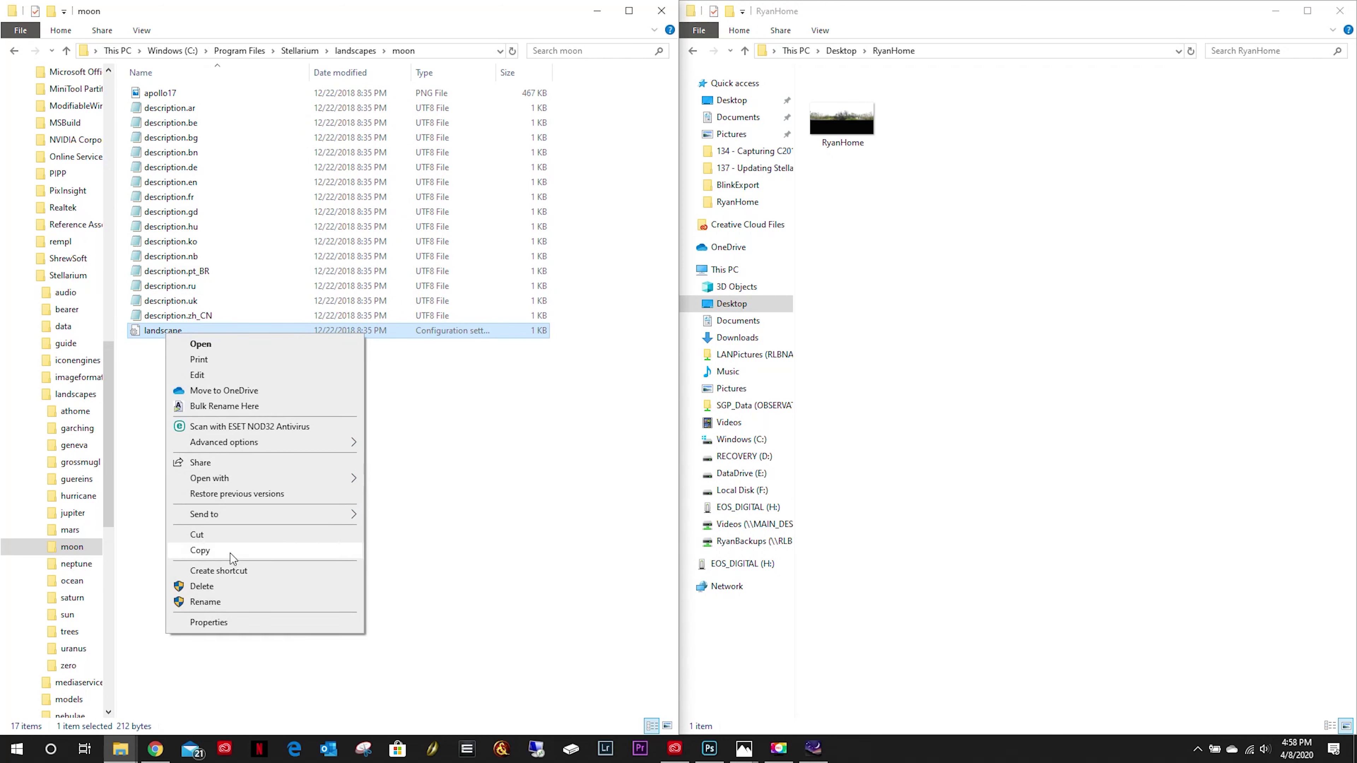
pyautogui.click(265, 546)
pyautogui.rightClick(914, 235)
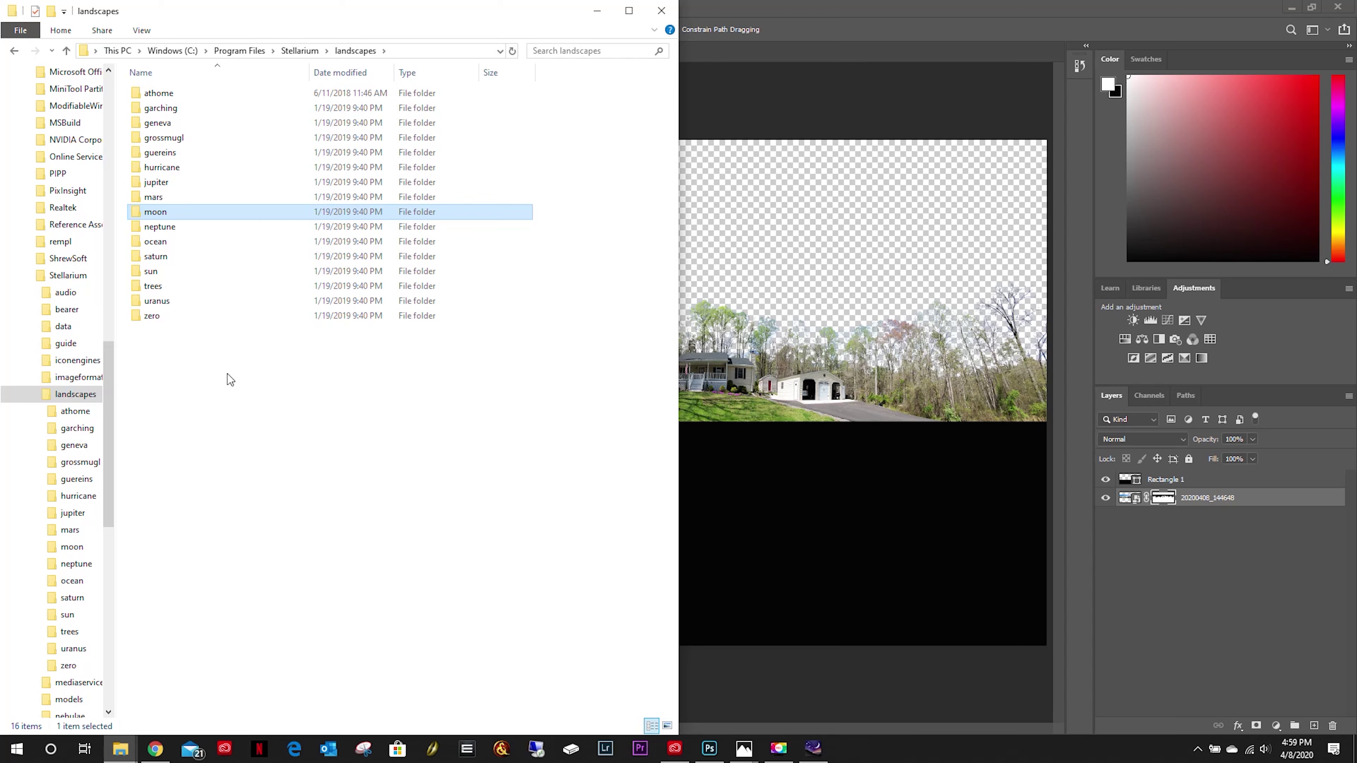
# Paste the RyanHome folder into Stellarium's landscapes folder, granting administrator permission.
pyautogui.rightClick(228, 373)
pyautogui.click(319, 473)
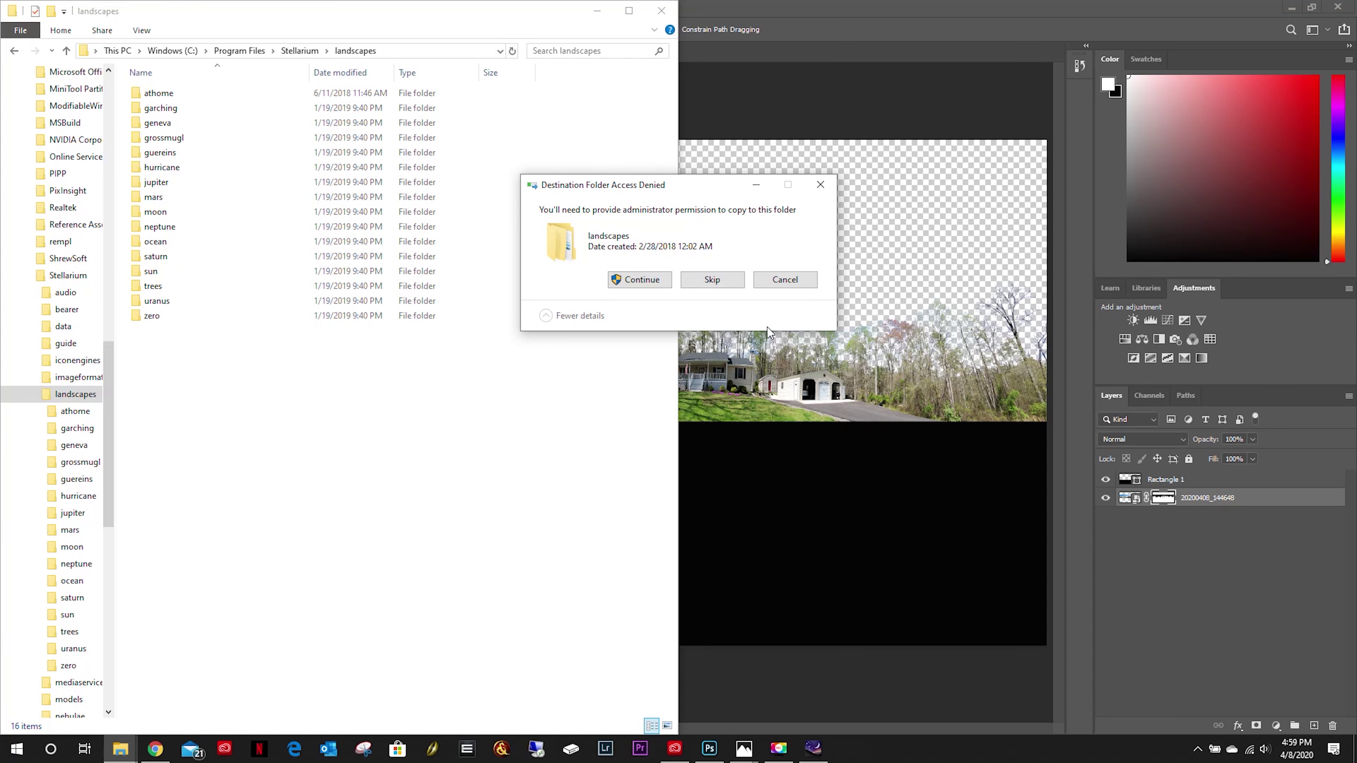
pyautogui.click(648, 280)
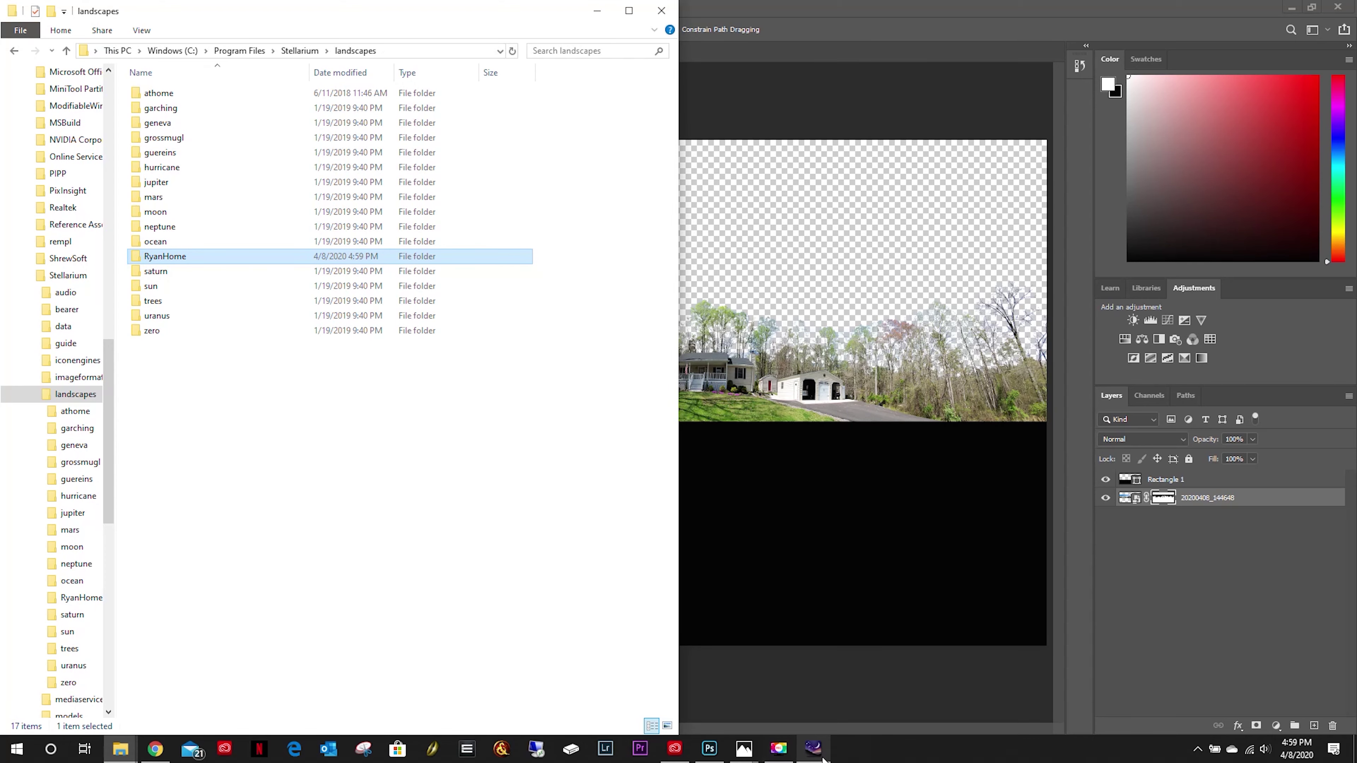
# Close Stellarium and relaunch it so it reloads the landscapes.
pyautogui.click(812, 748)
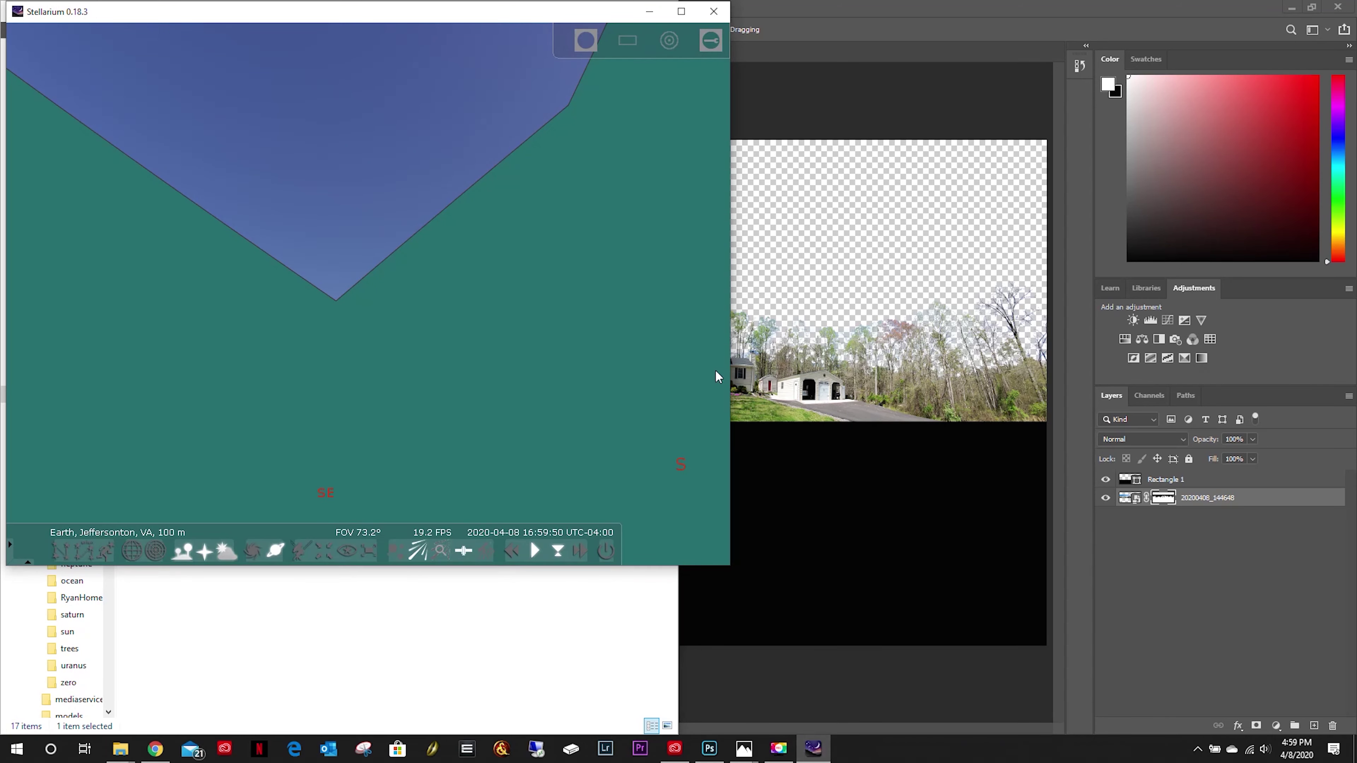
pyautogui.click(713, 10)
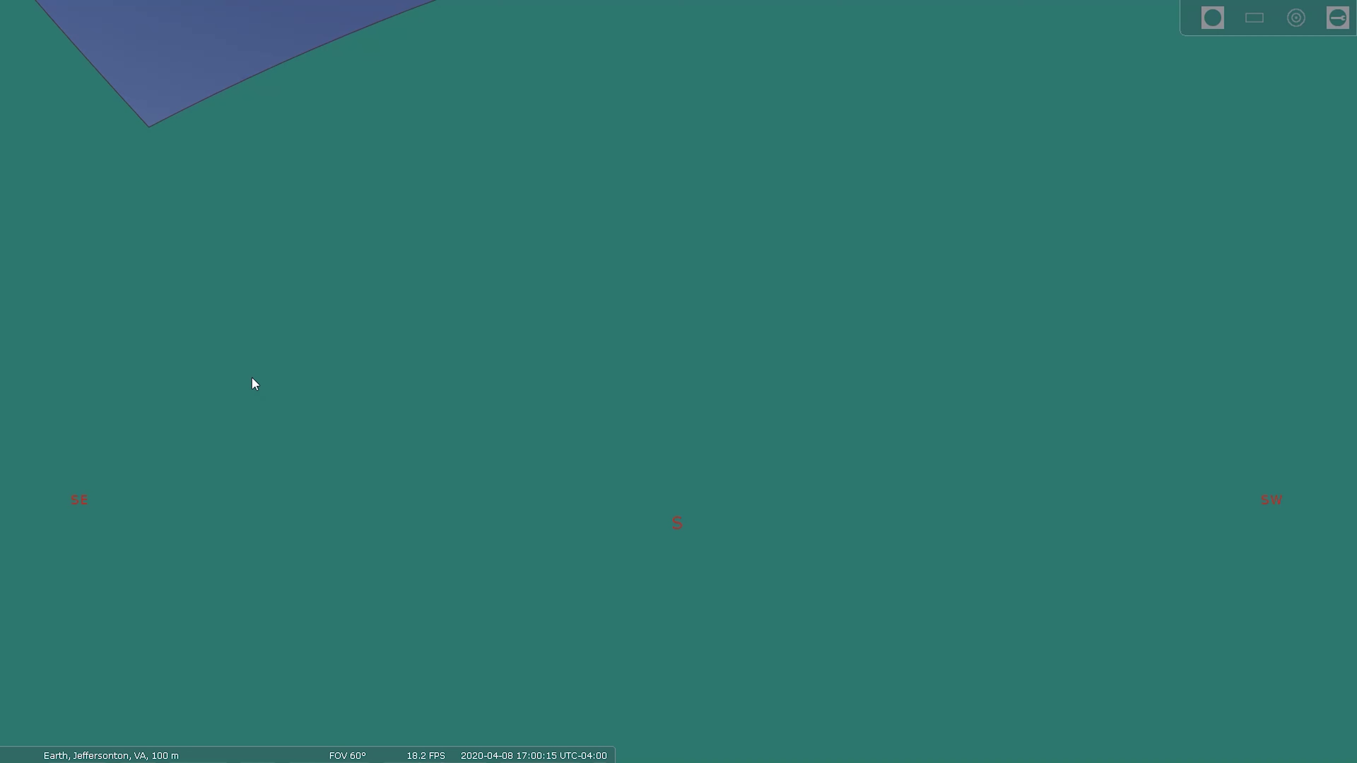
pyautogui.moveTo(6, 424)
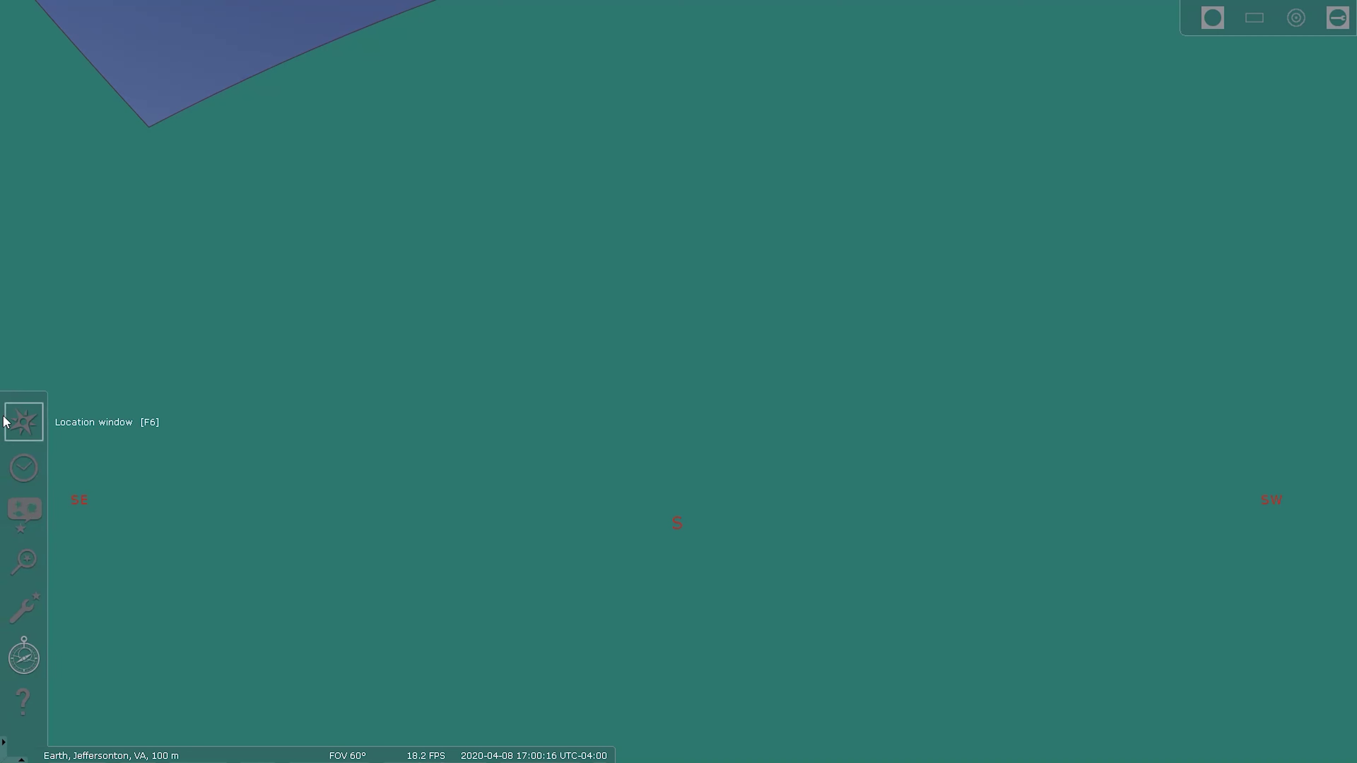
# Select the new Ryan Home landscape on the Landscape tab of the Sky and viewing options.
pyautogui.click(25, 515)
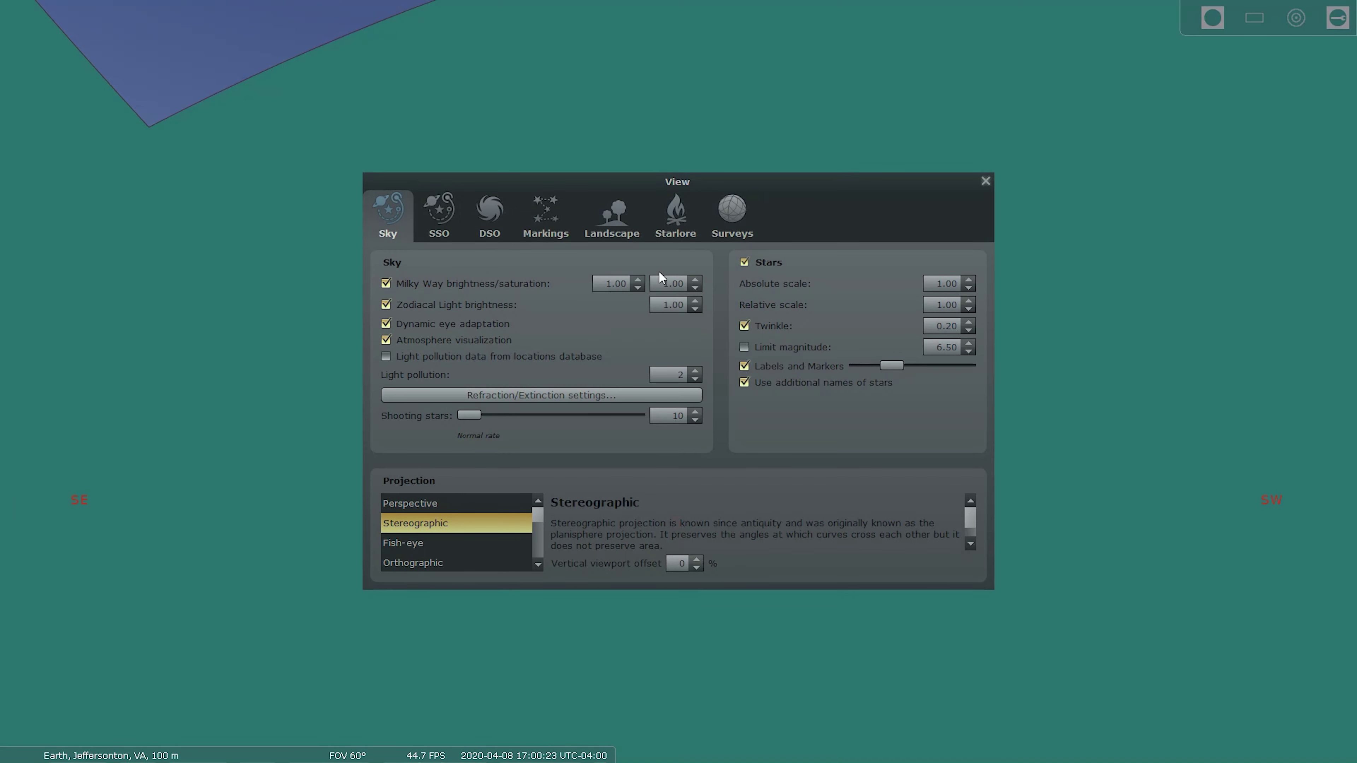
pyautogui.click(619, 217)
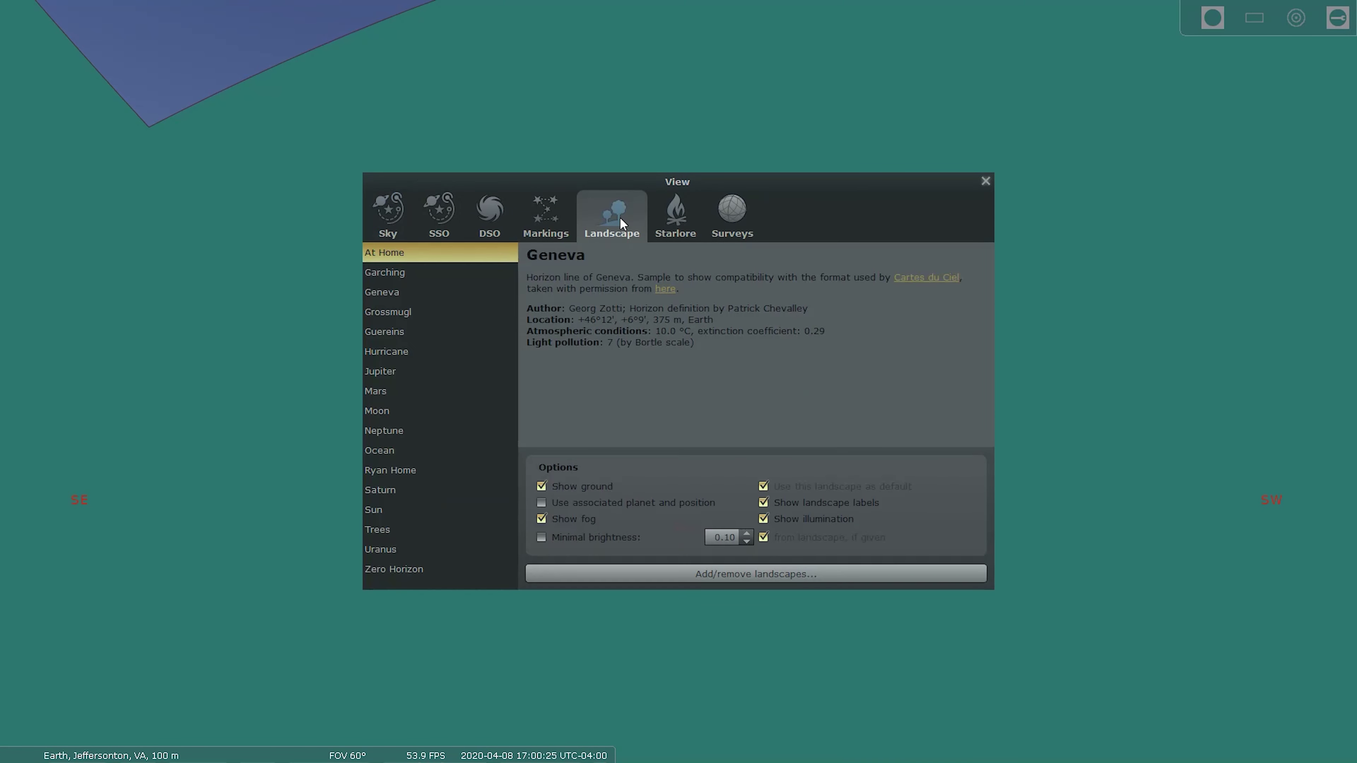
pyautogui.click(382, 471)
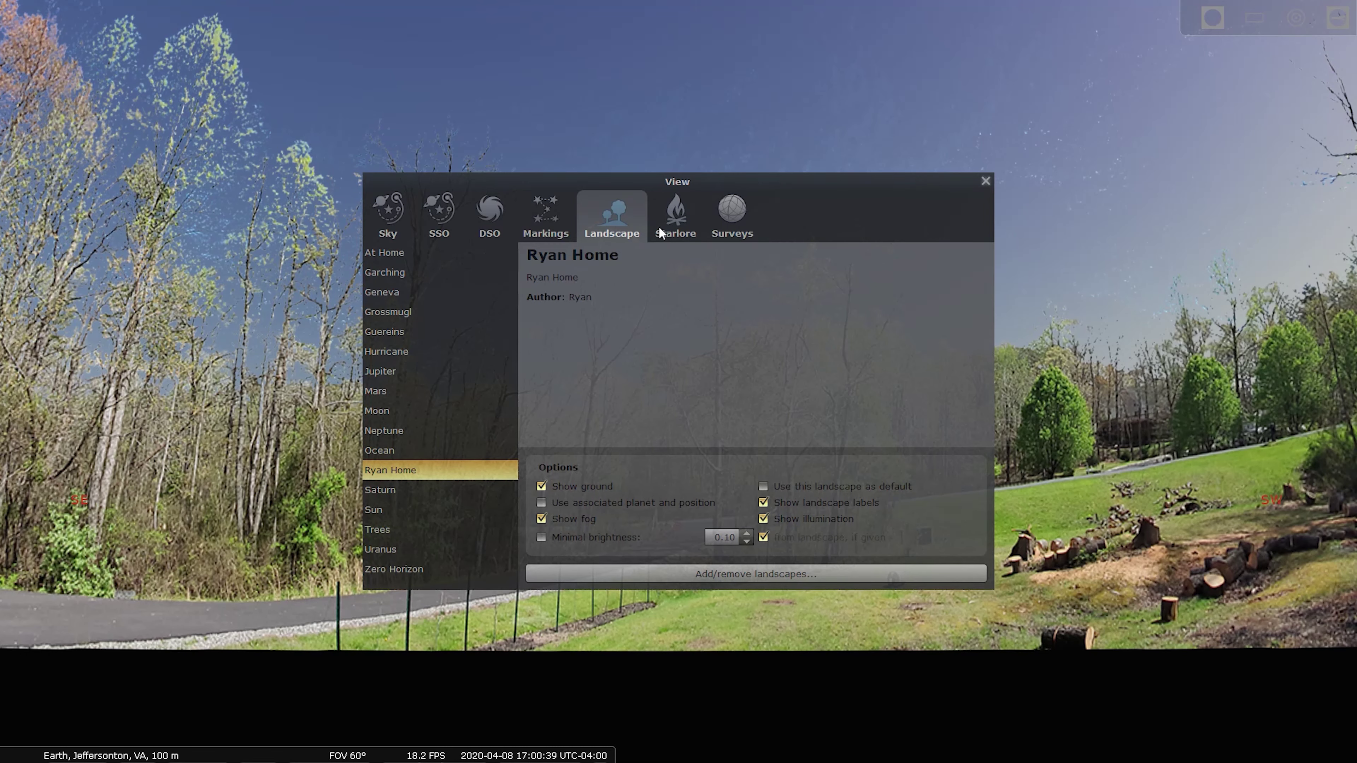
pyautogui.click(986, 182)
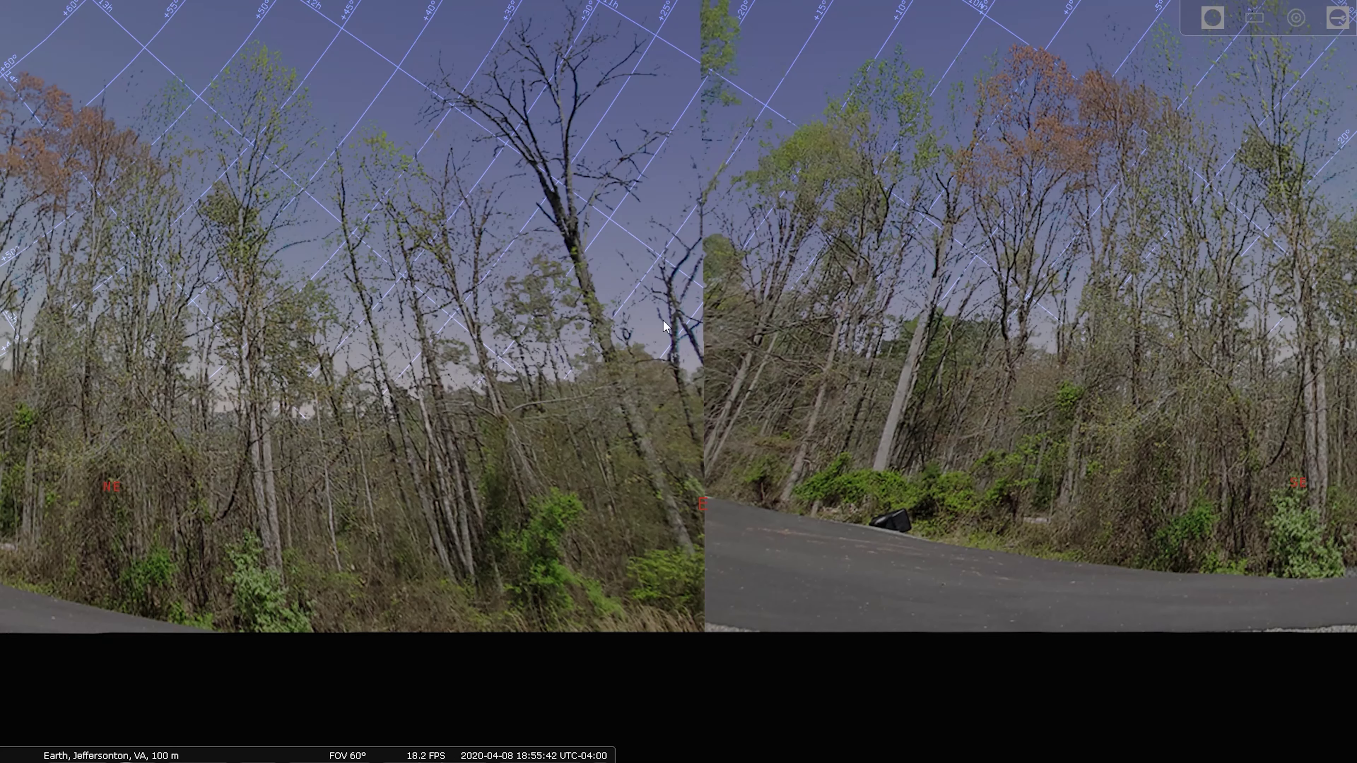
# Zoom the view over the gridded night sky above the tree silhouettes.
pyautogui.scroll(-10, 763, 395)
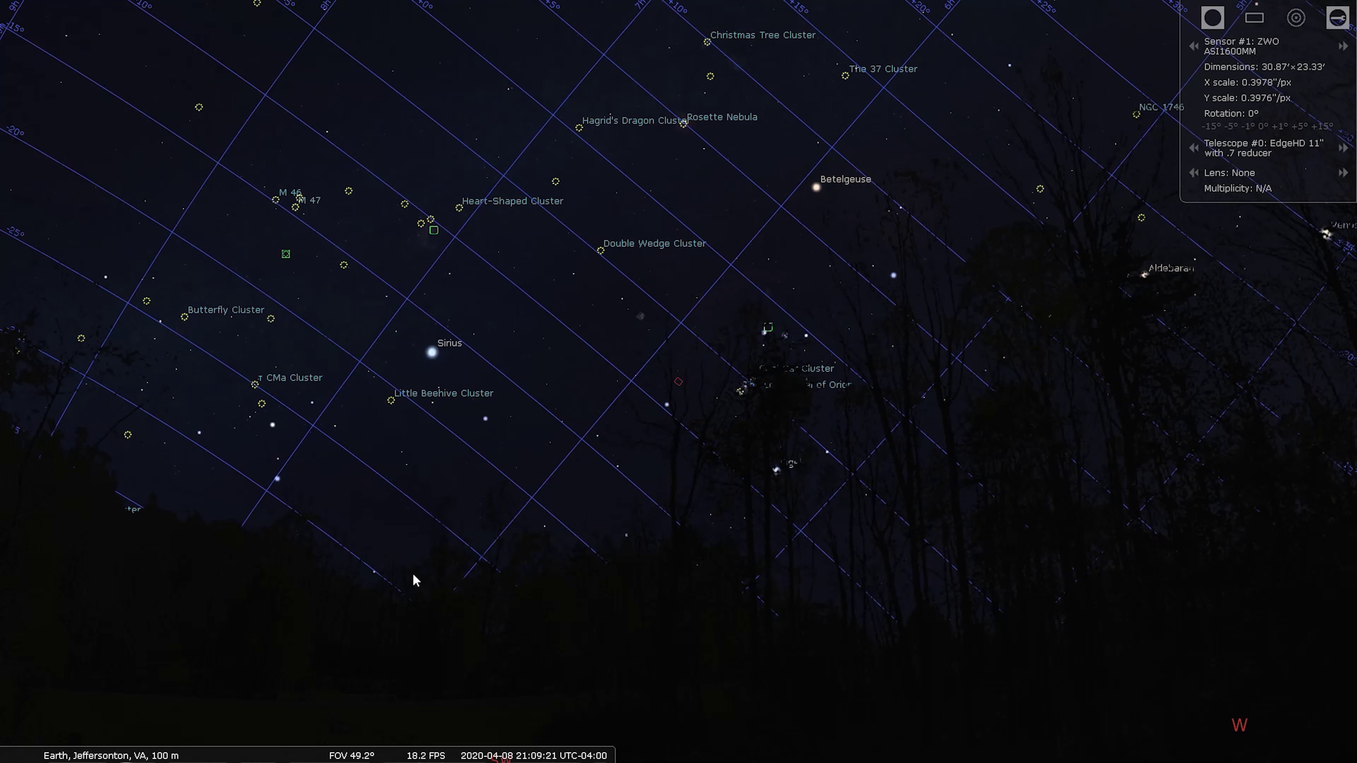
# Advance the clock to 08:15 morning daylight at normal rate, then tilt the view up and zoom out.
pyautogui.moveTo(529, 749)
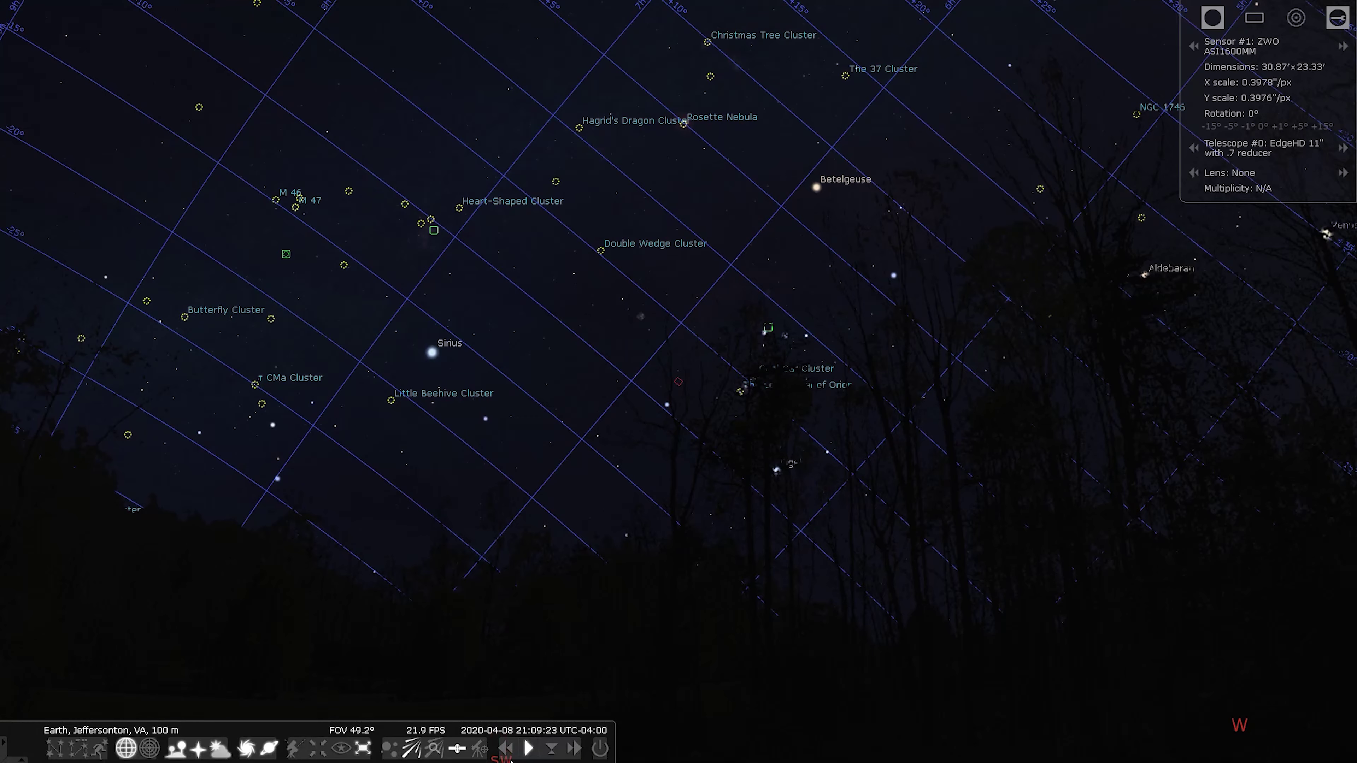
pyautogui.click(504, 750)
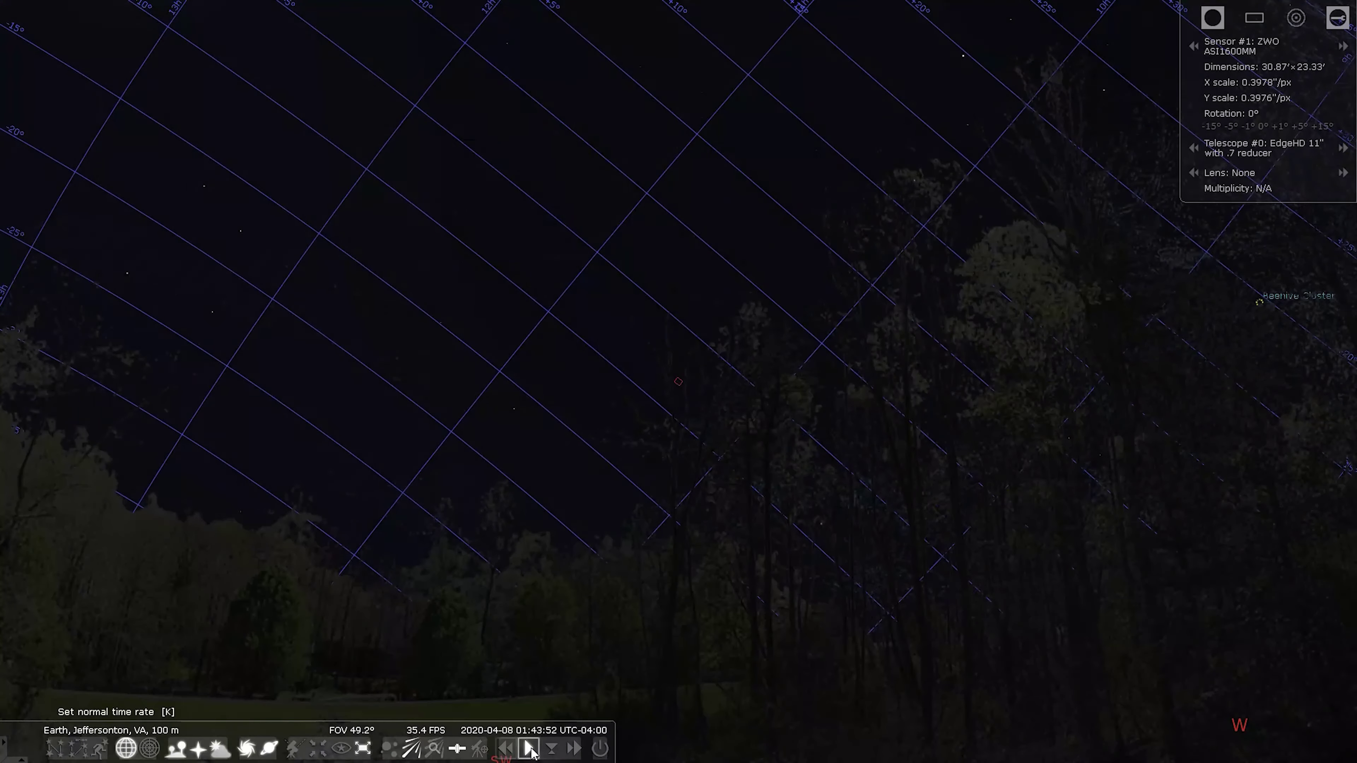
pyautogui.click(530, 749)
pyautogui.press('l')
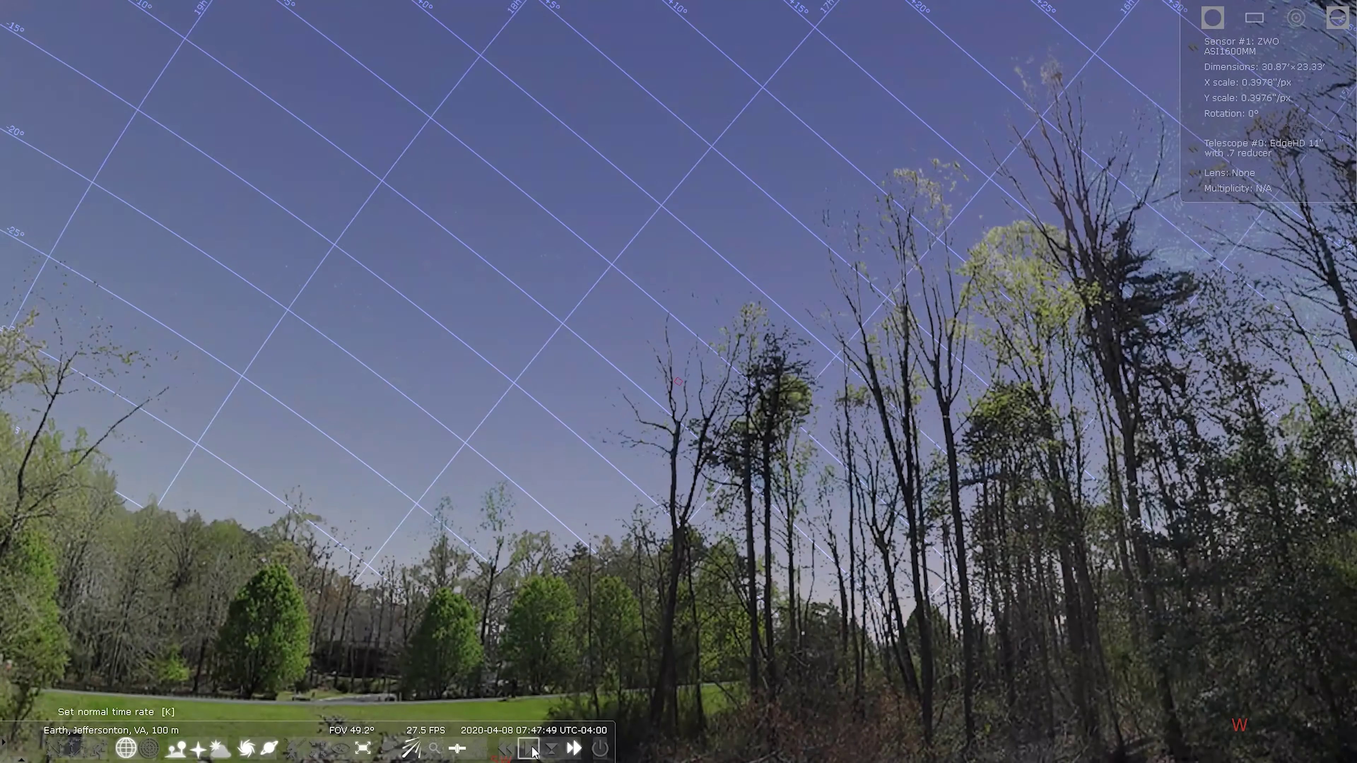
pyautogui.click(530, 749)
pyautogui.moveTo(318, 315); pyautogui.dragTo(718, 484)
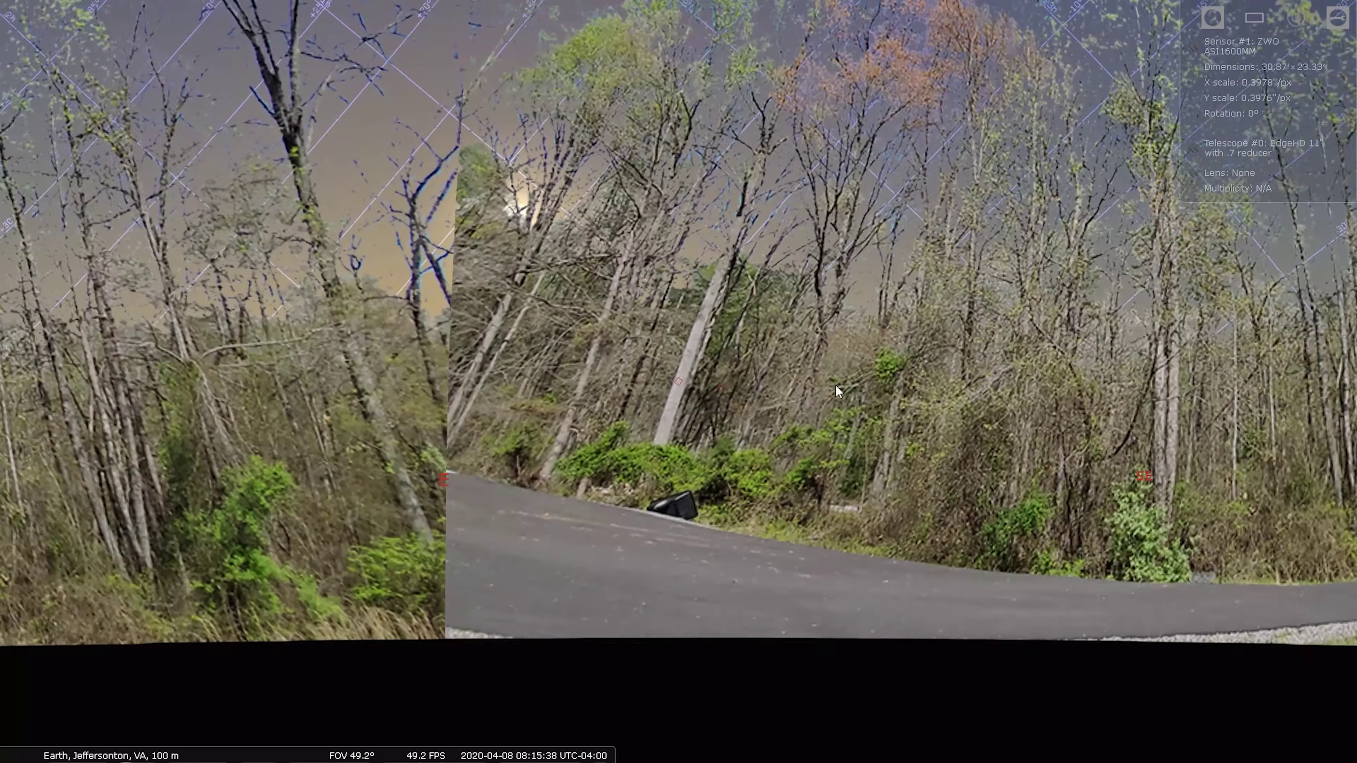
pyautogui.scroll(-5, 573, 395)
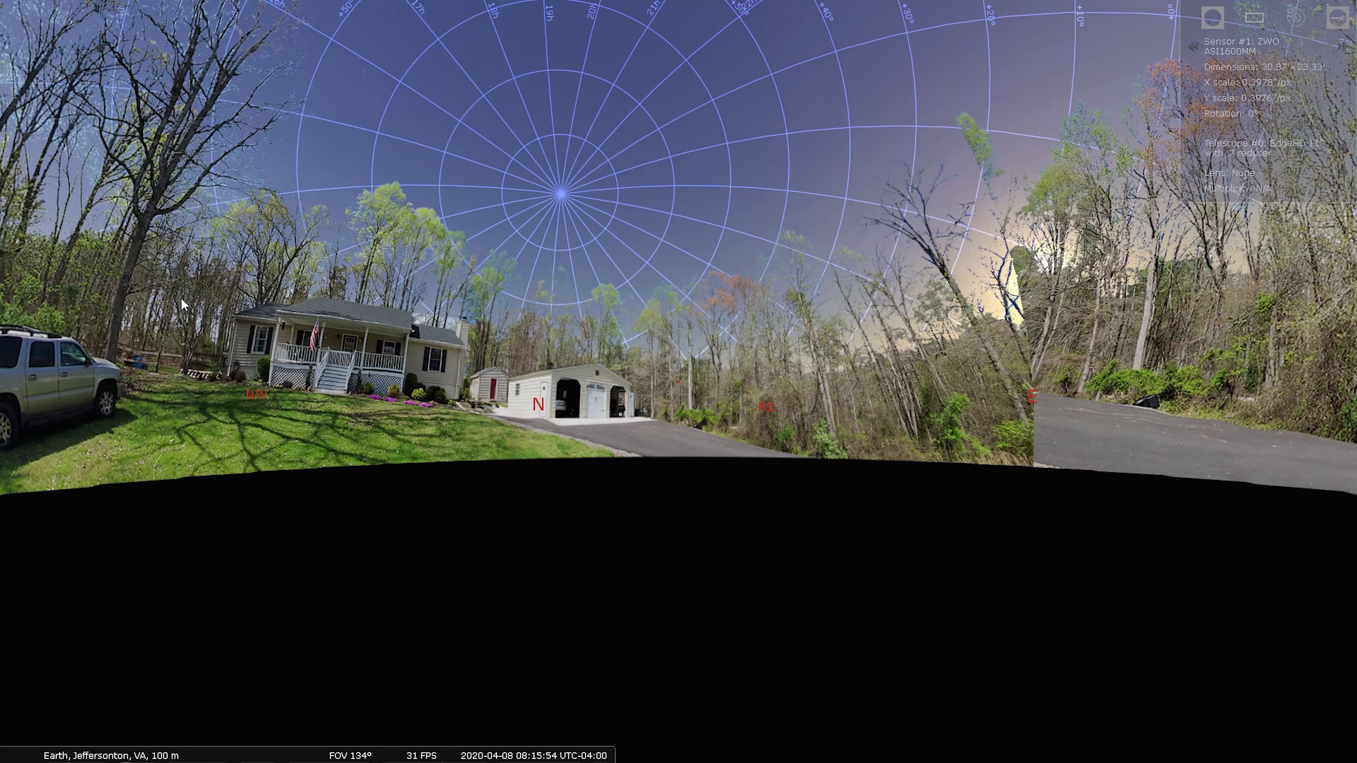
# Pan all around the custom panorama horizon, ending on the open field and road with west on the right.
pyautogui.moveTo(676, 346); pyautogui.dragTo(811, 458)
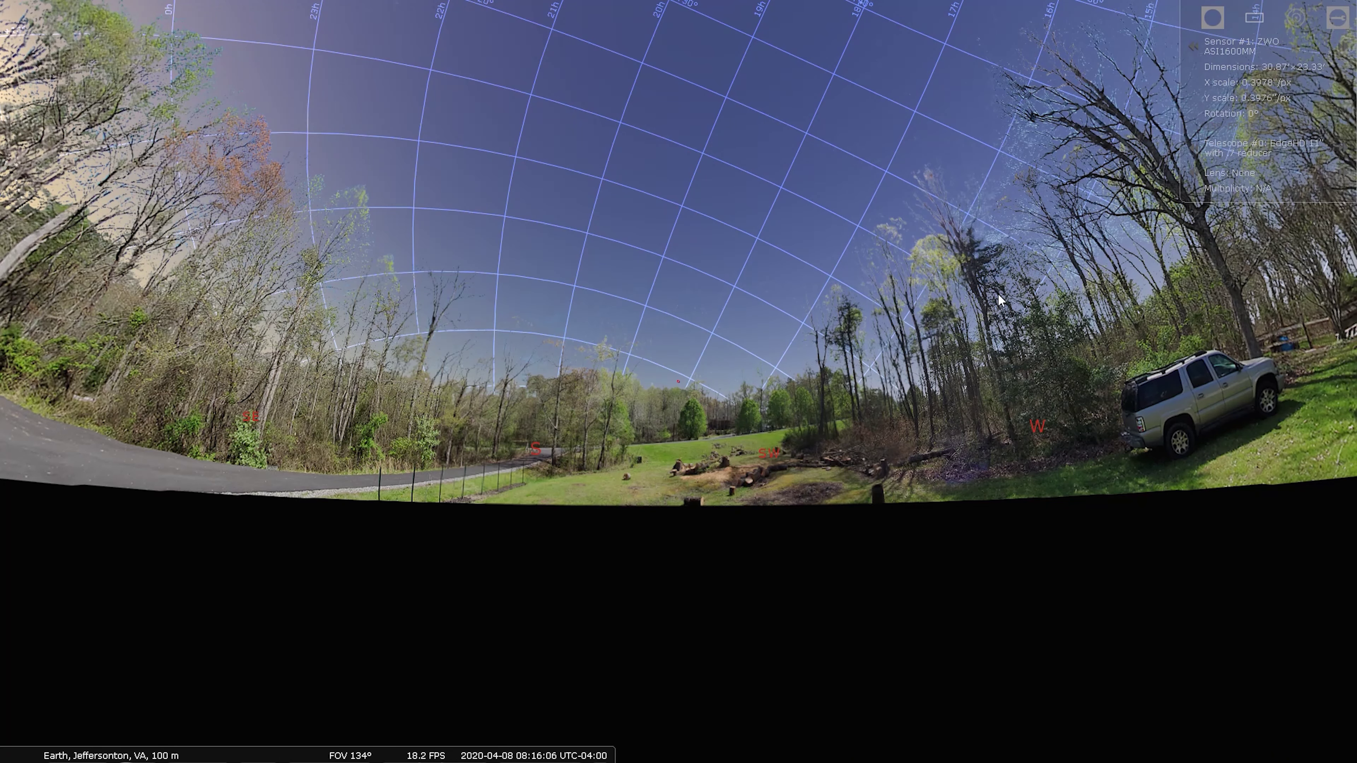
pyautogui.moveTo(129, 278); pyautogui.dragTo(700, 321)
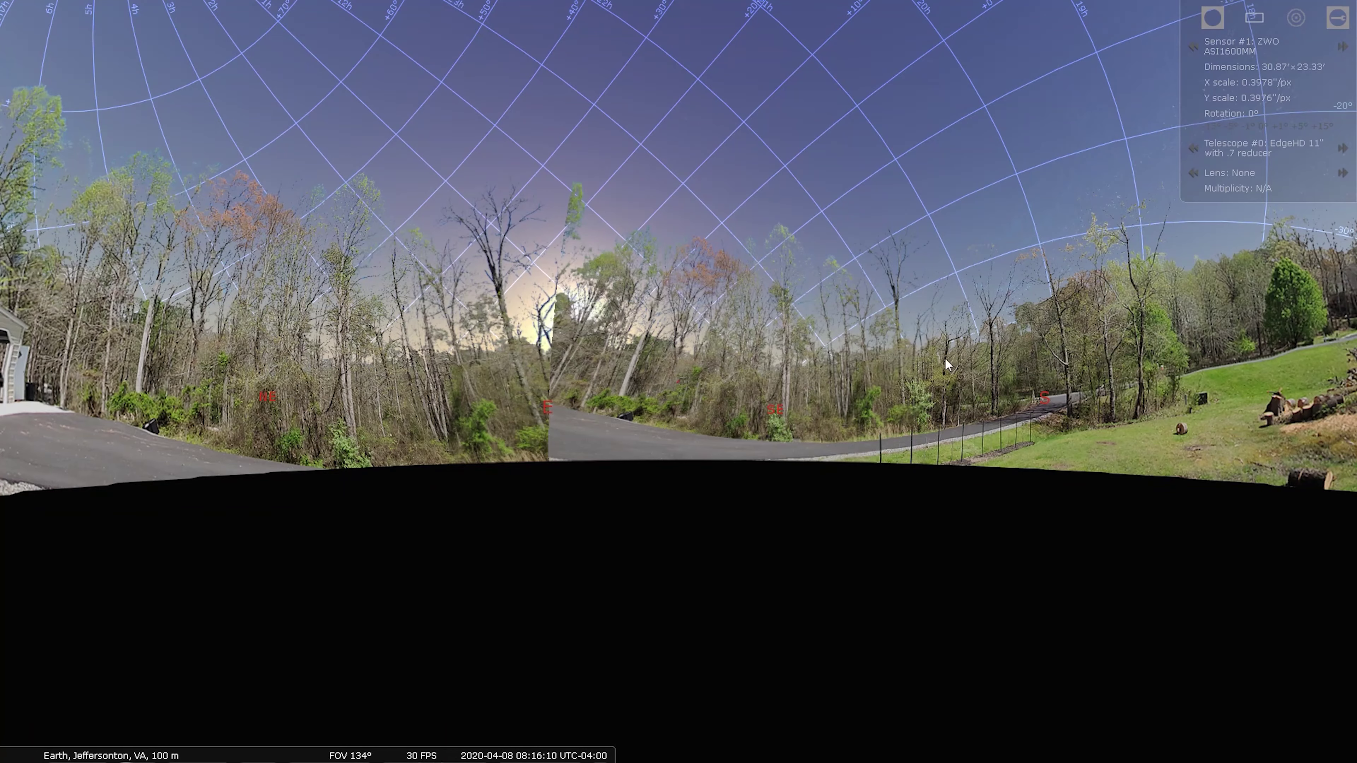
pyautogui.moveTo(925, 378); pyautogui.dragTo(882, 381)
pyautogui.moveTo(494, 360); pyautogui.dragTo(784, 371)
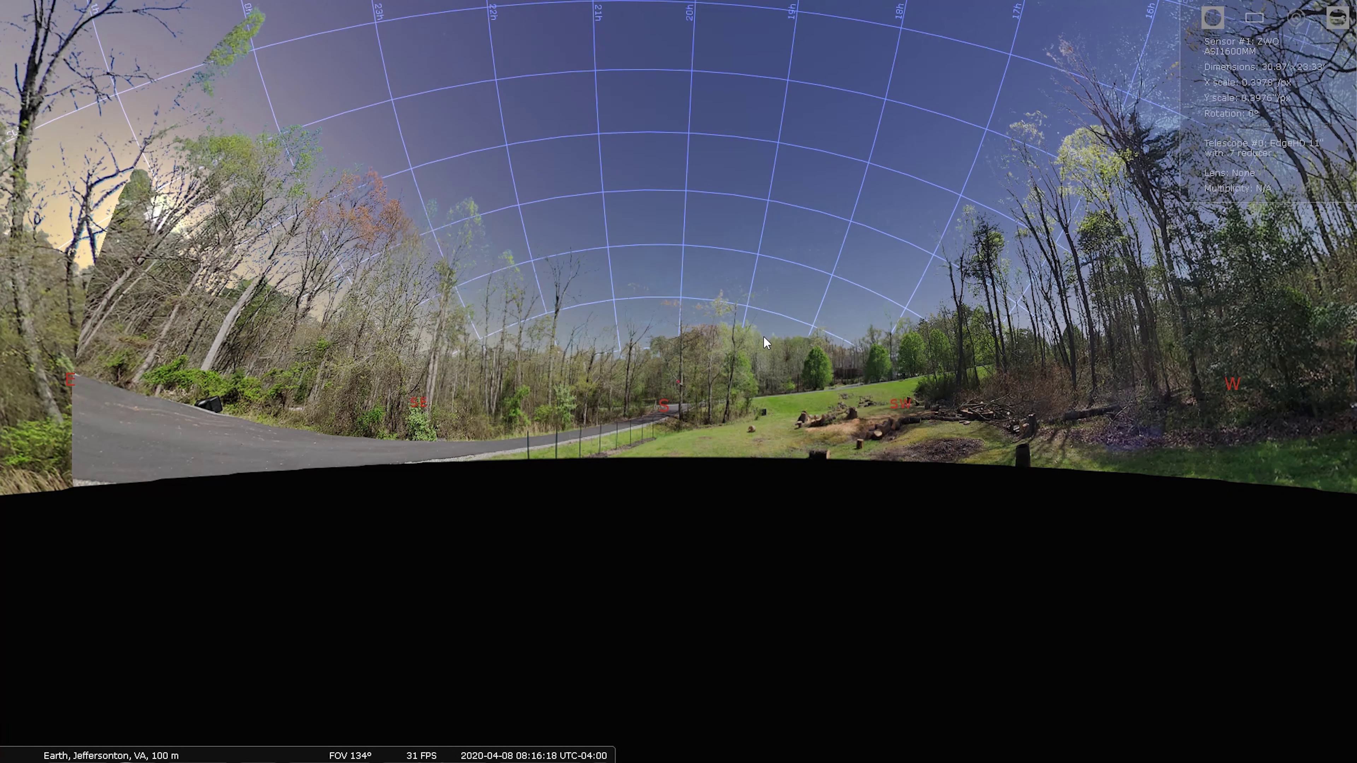
pyautogui.moveTo(209, 367); pyautogui.dragTo(619, 324)
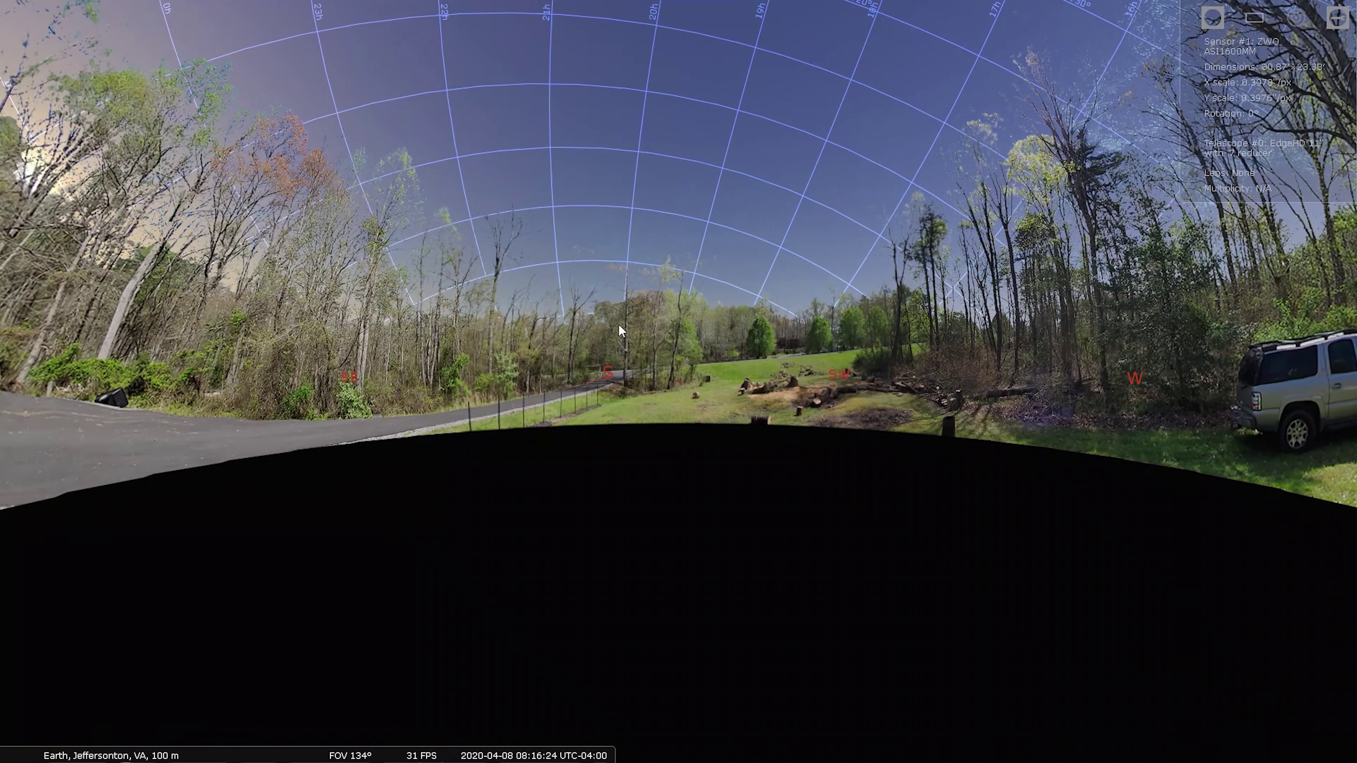